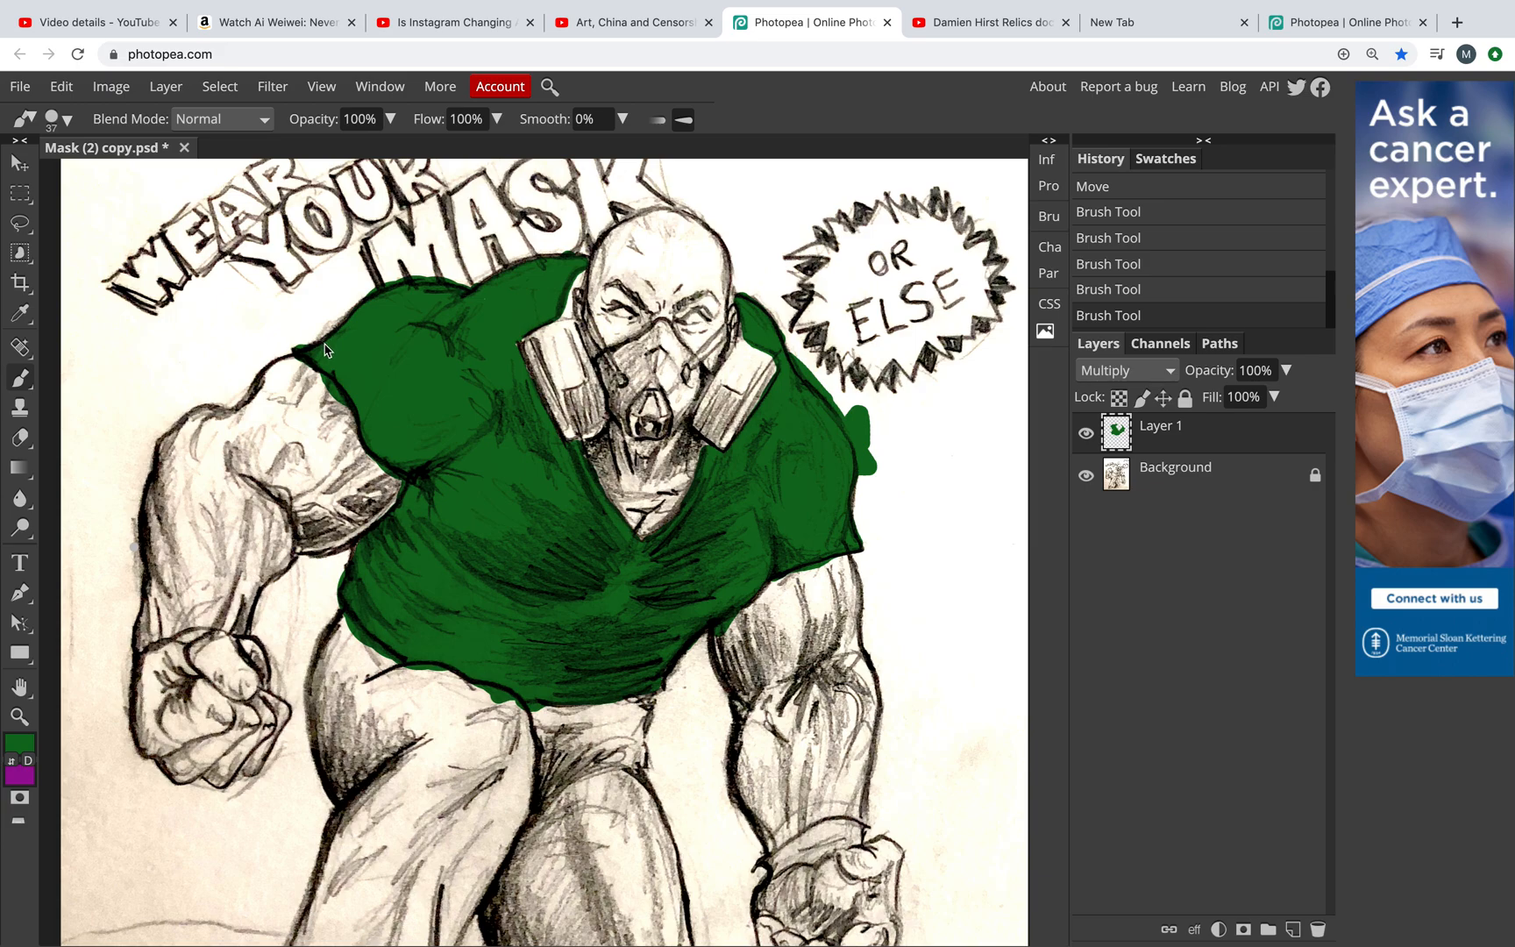
Step: Paint over the shirt near the sleeve below the OR ELSE burst with the green 37 px brush
left_click(68, 119)
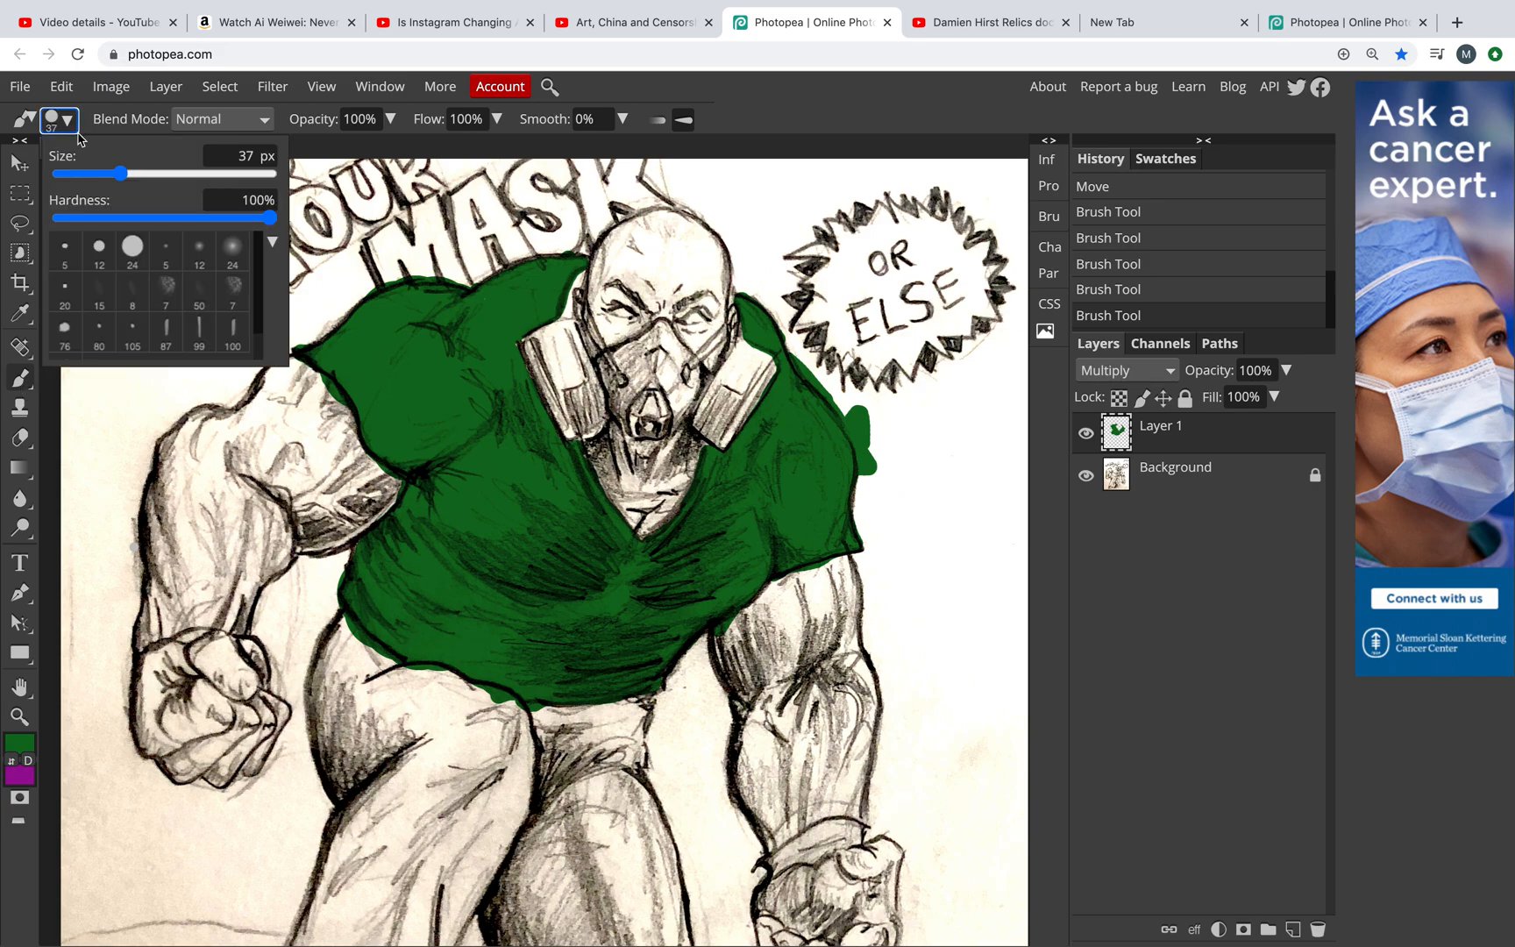
left_click_drag(123, 173, 118, 173)
key("Escape")
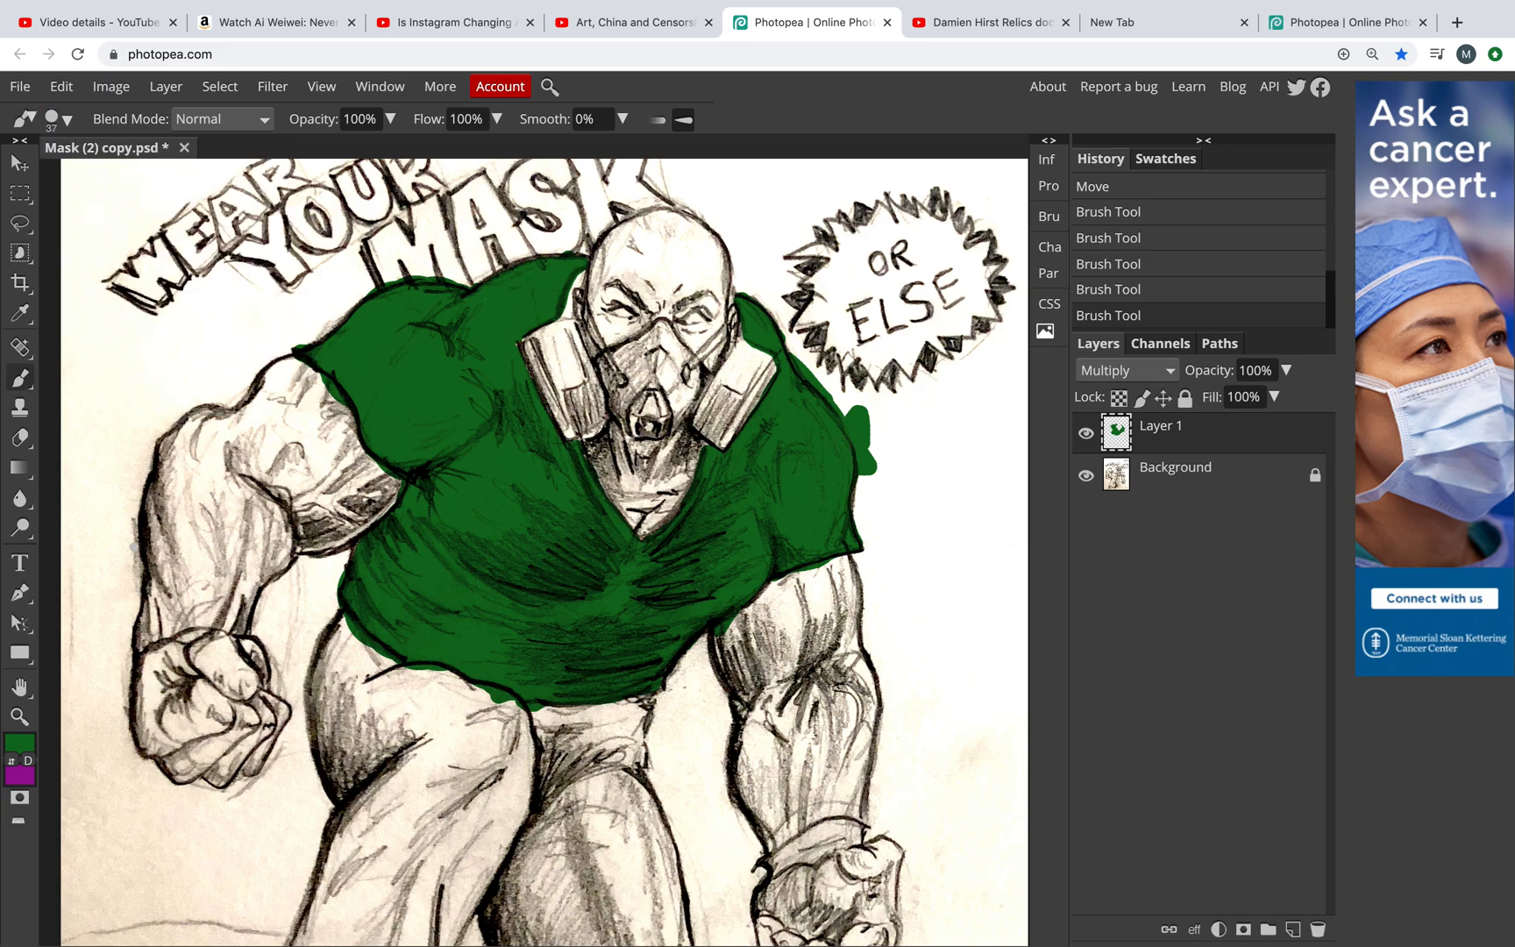
left_click_drag(825, 451, 812, 494)
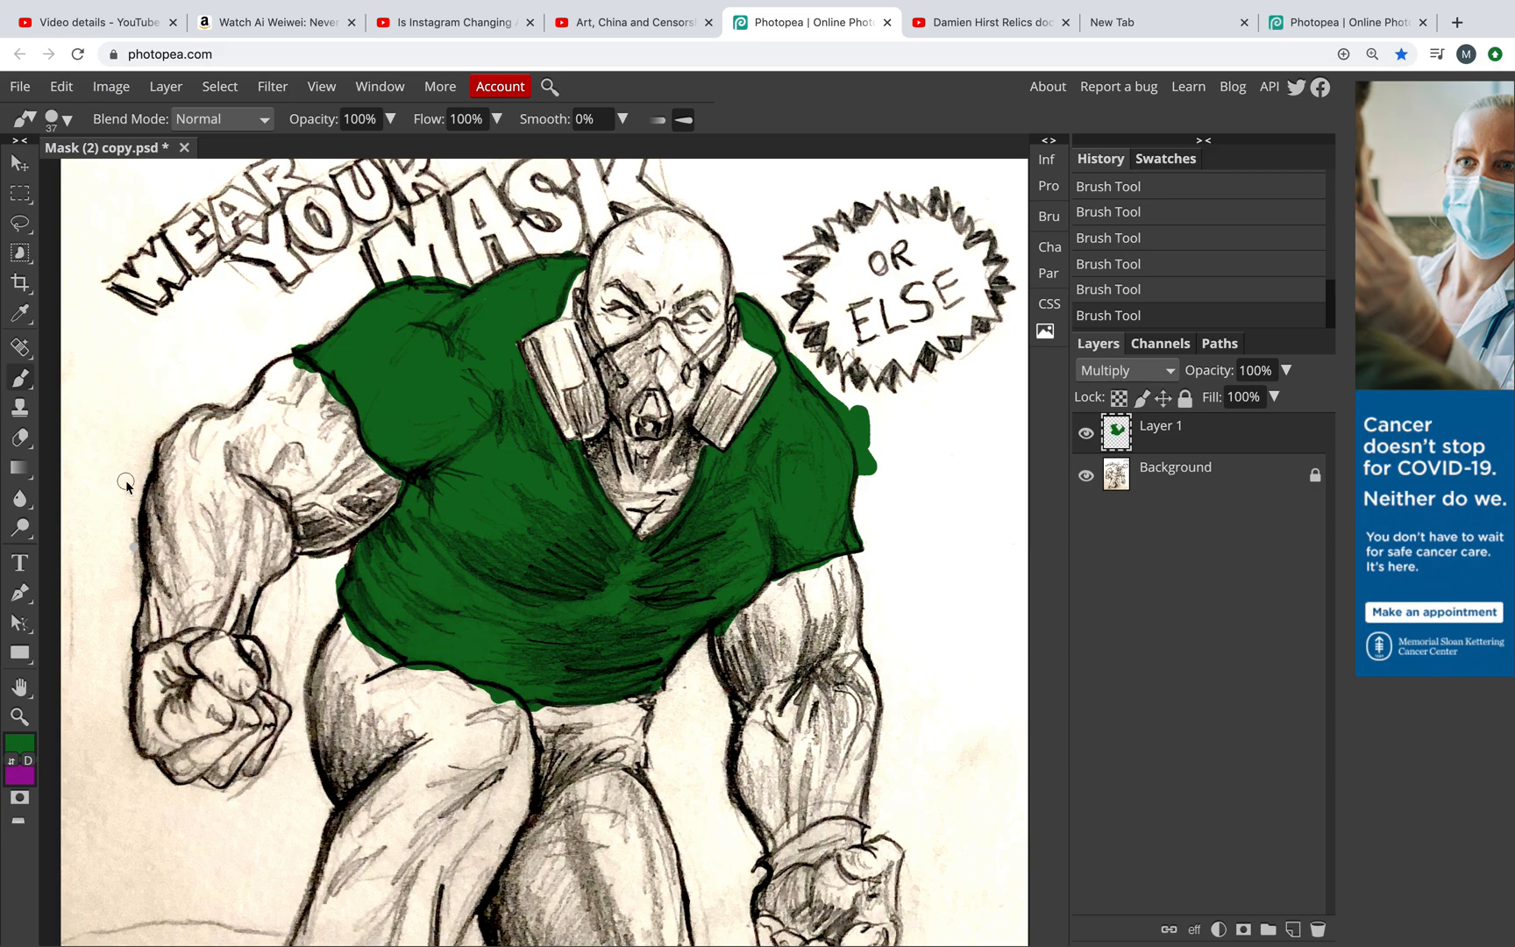
Step: Set the Eraser to 131 px and clean the shirt's sleeve edge along the clenched-fist arm
key("e")
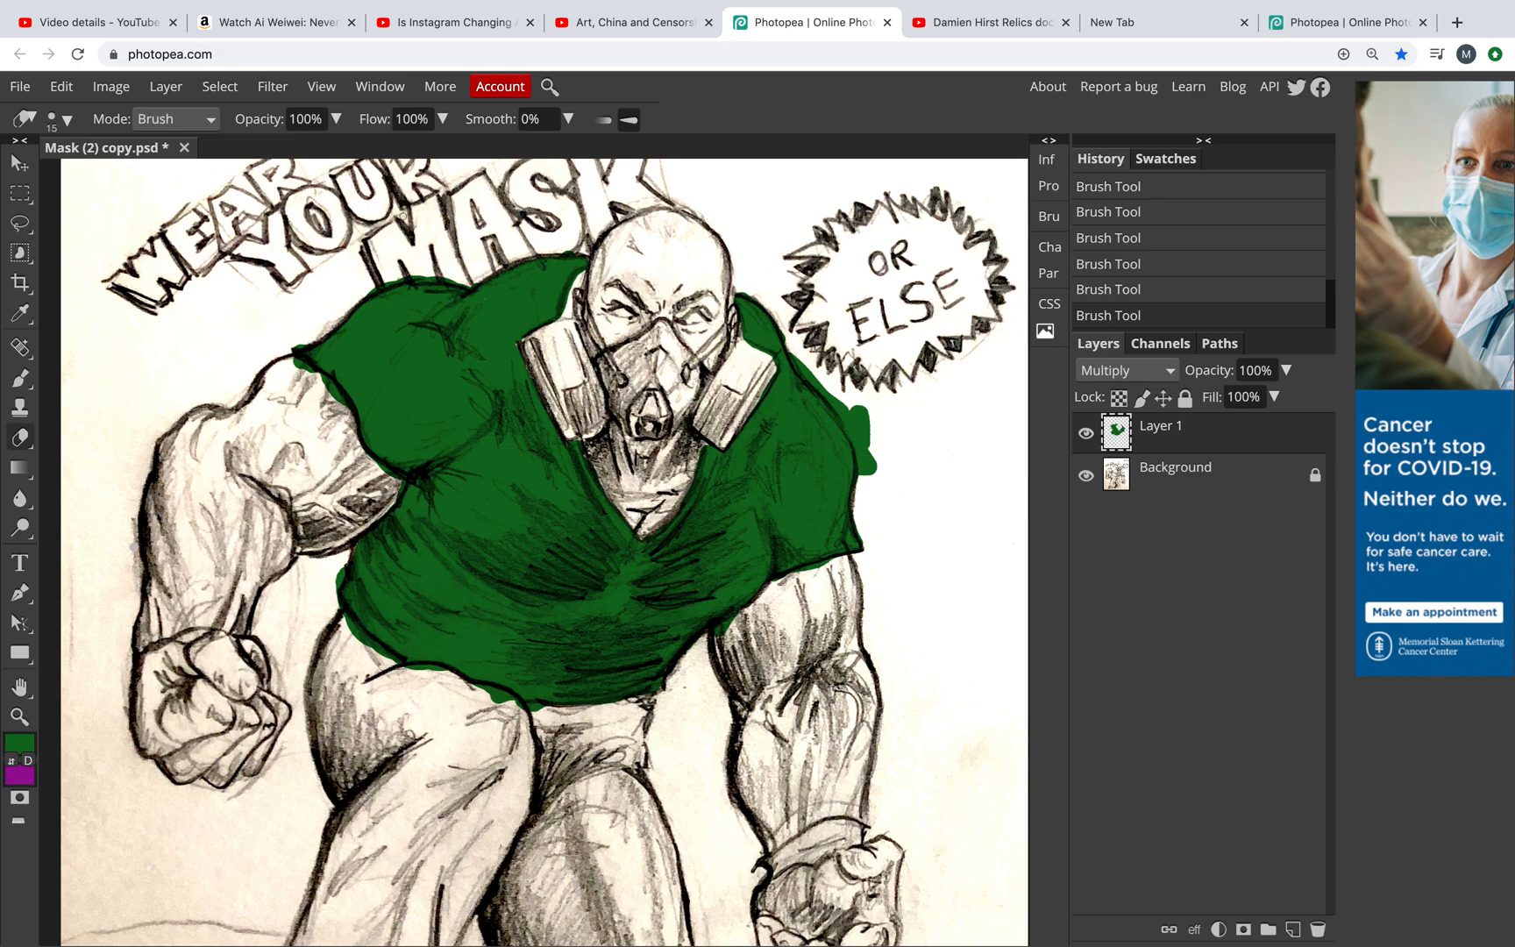
left_click(73, 128)
left_click_drag(63, 174, 147, 179)
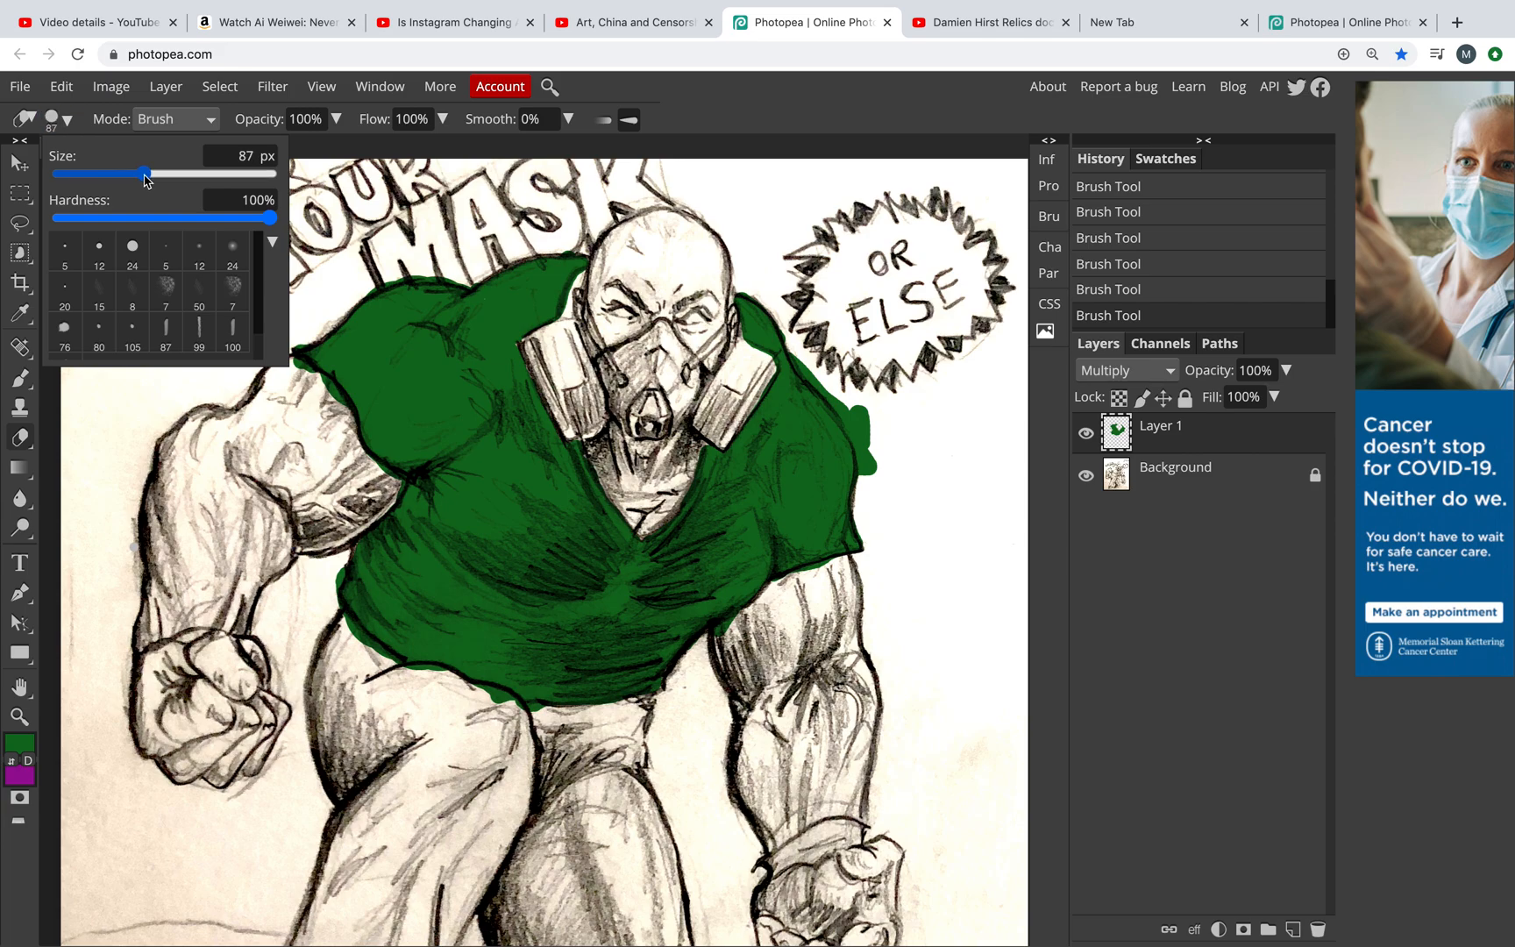
mouse_move(138, 177)
left_mouse_down()
mouse_move(110, 177)
mouse_move(163, 202)
left_mouse_up()
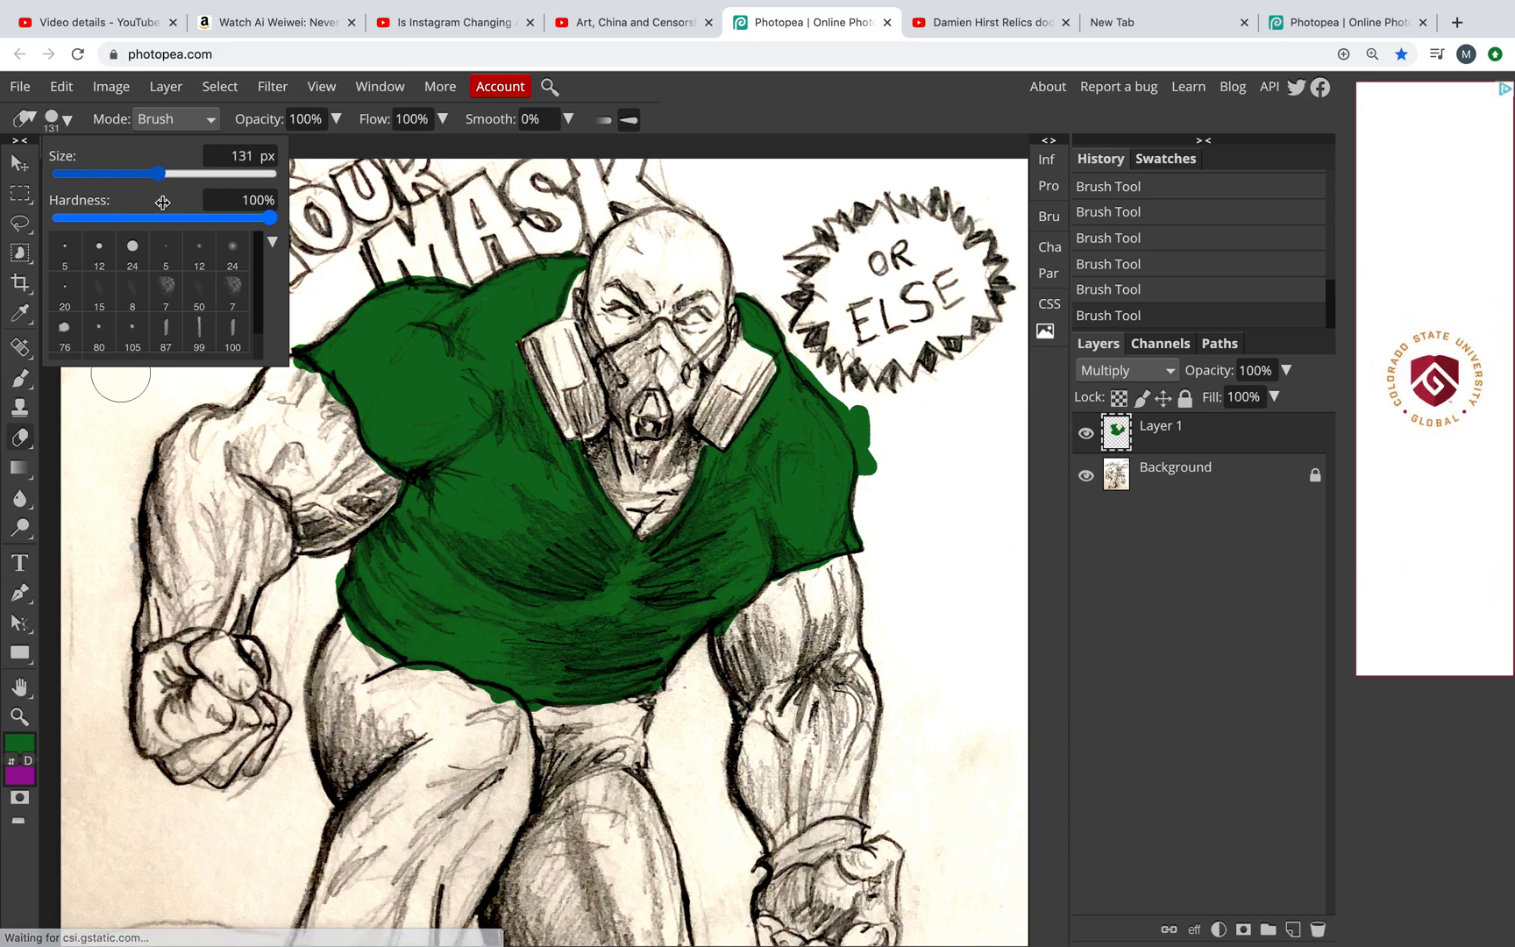
left_click(230, 451)
left_click_drag(263, 386, 293, 394)
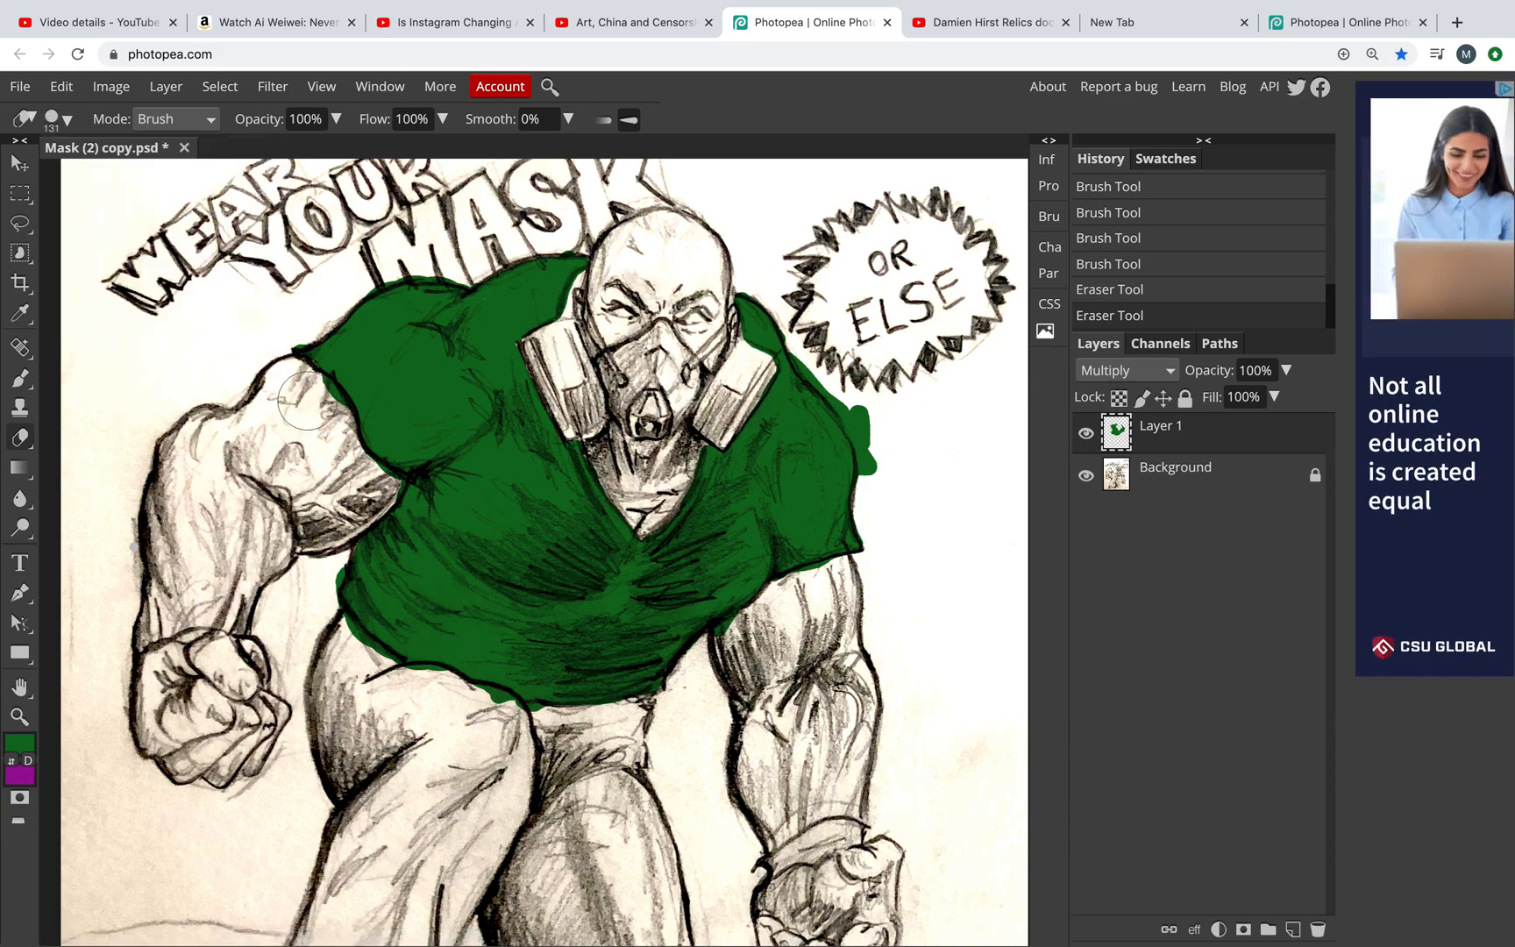
mouse_move(320, 412)
left_mouse_down()
mouse_move(324, 461)
mouse_move(355, 491)
left_mouse_up()
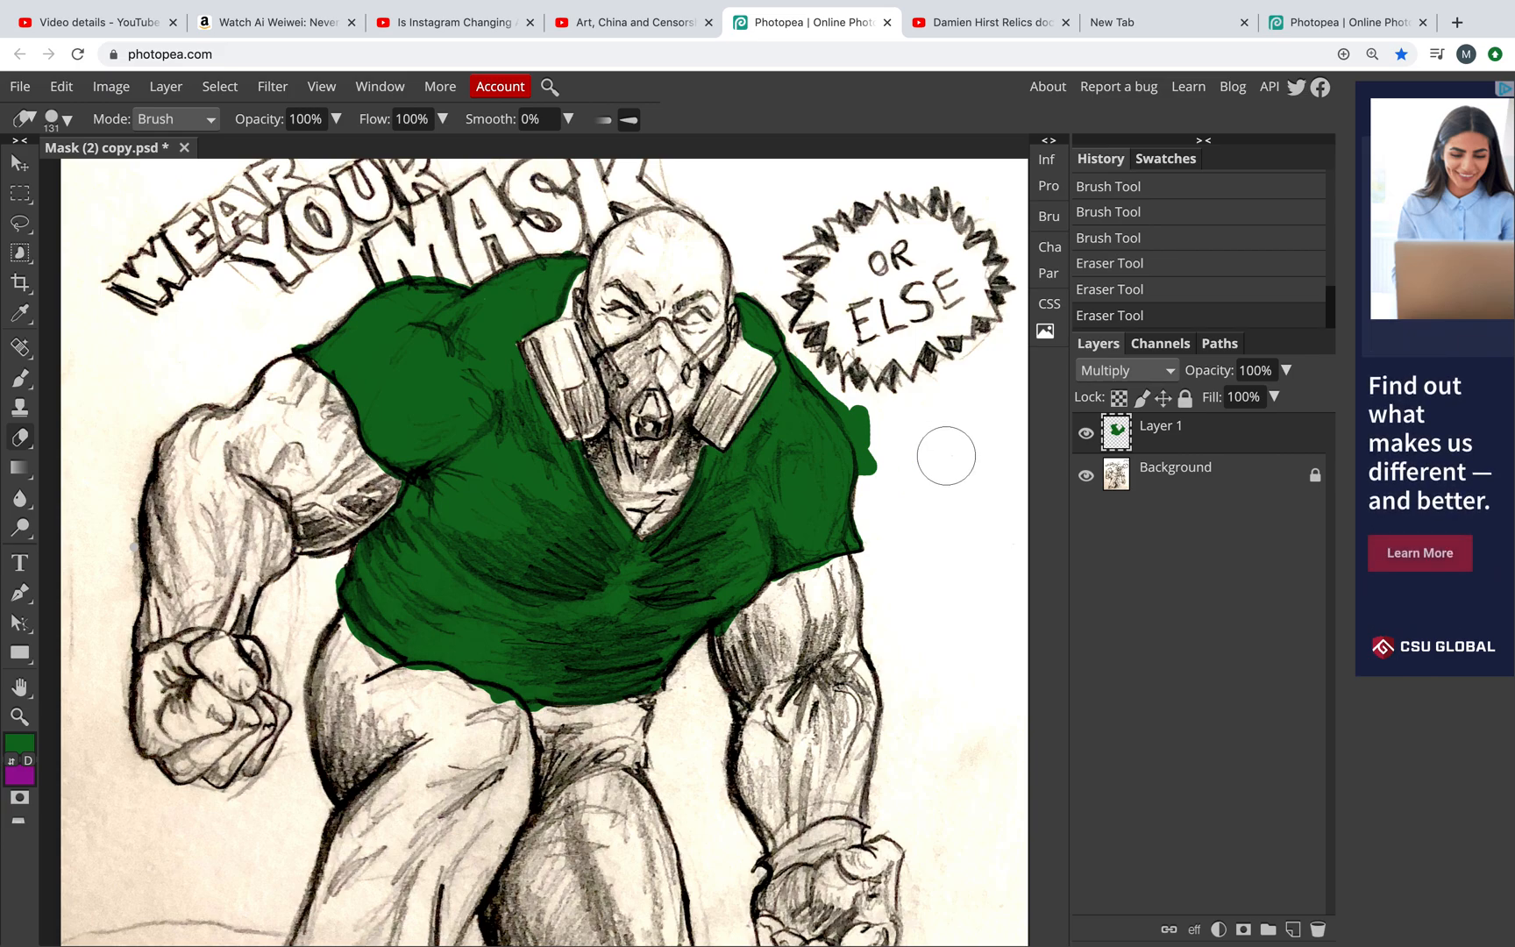
Step: Erase the green overspill outside the sleeve below the OR ELSE burst
left_click_drag(907, 467, 882, 483)
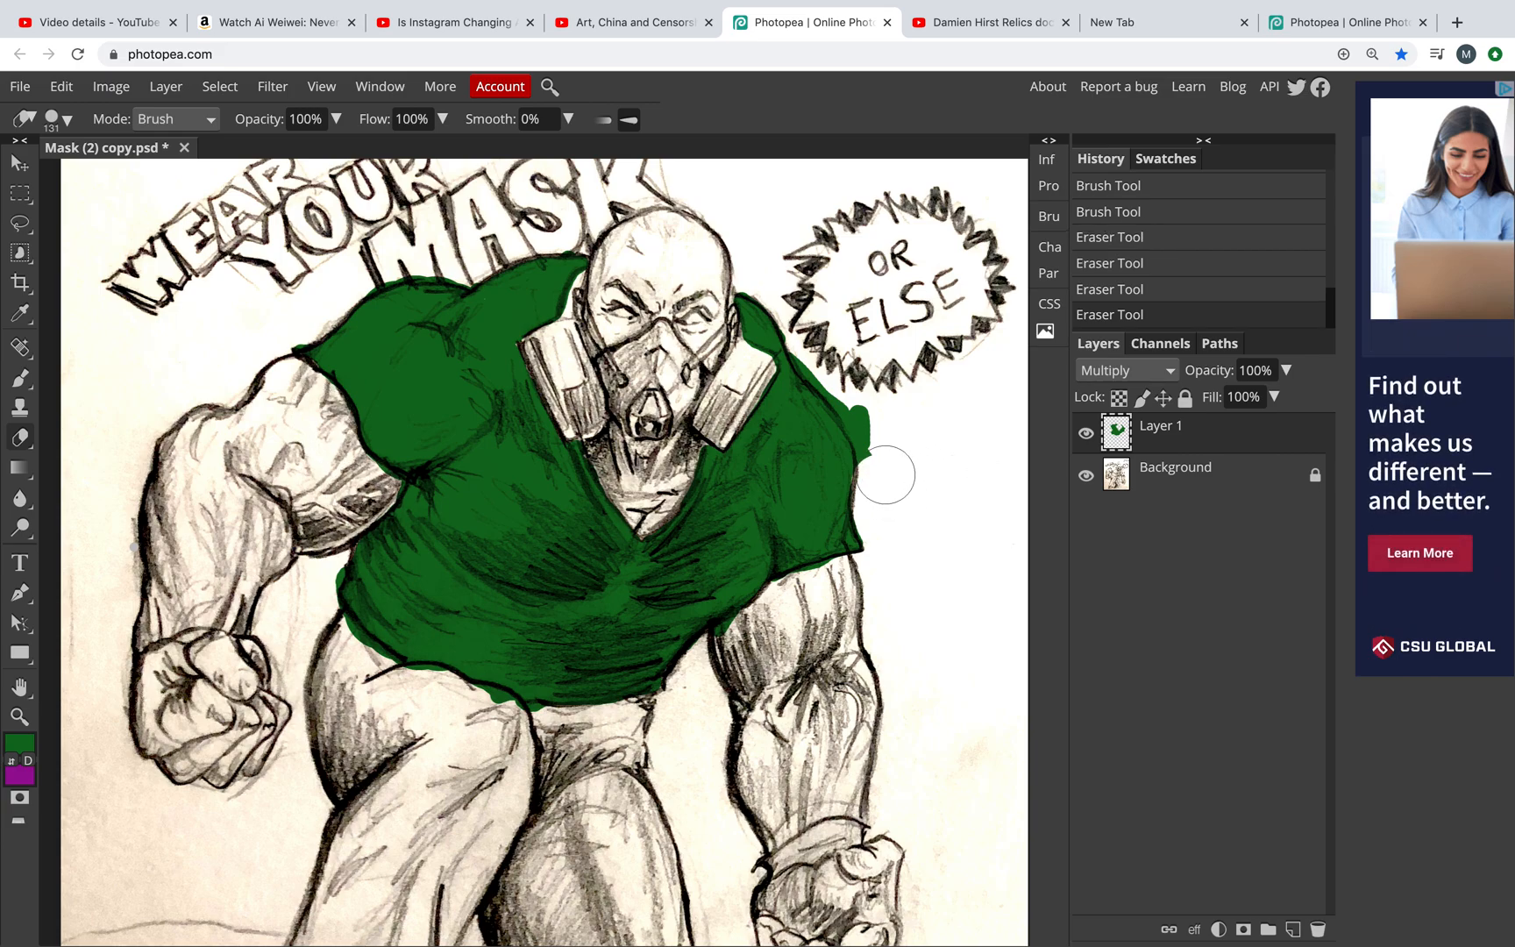
key("super+z")
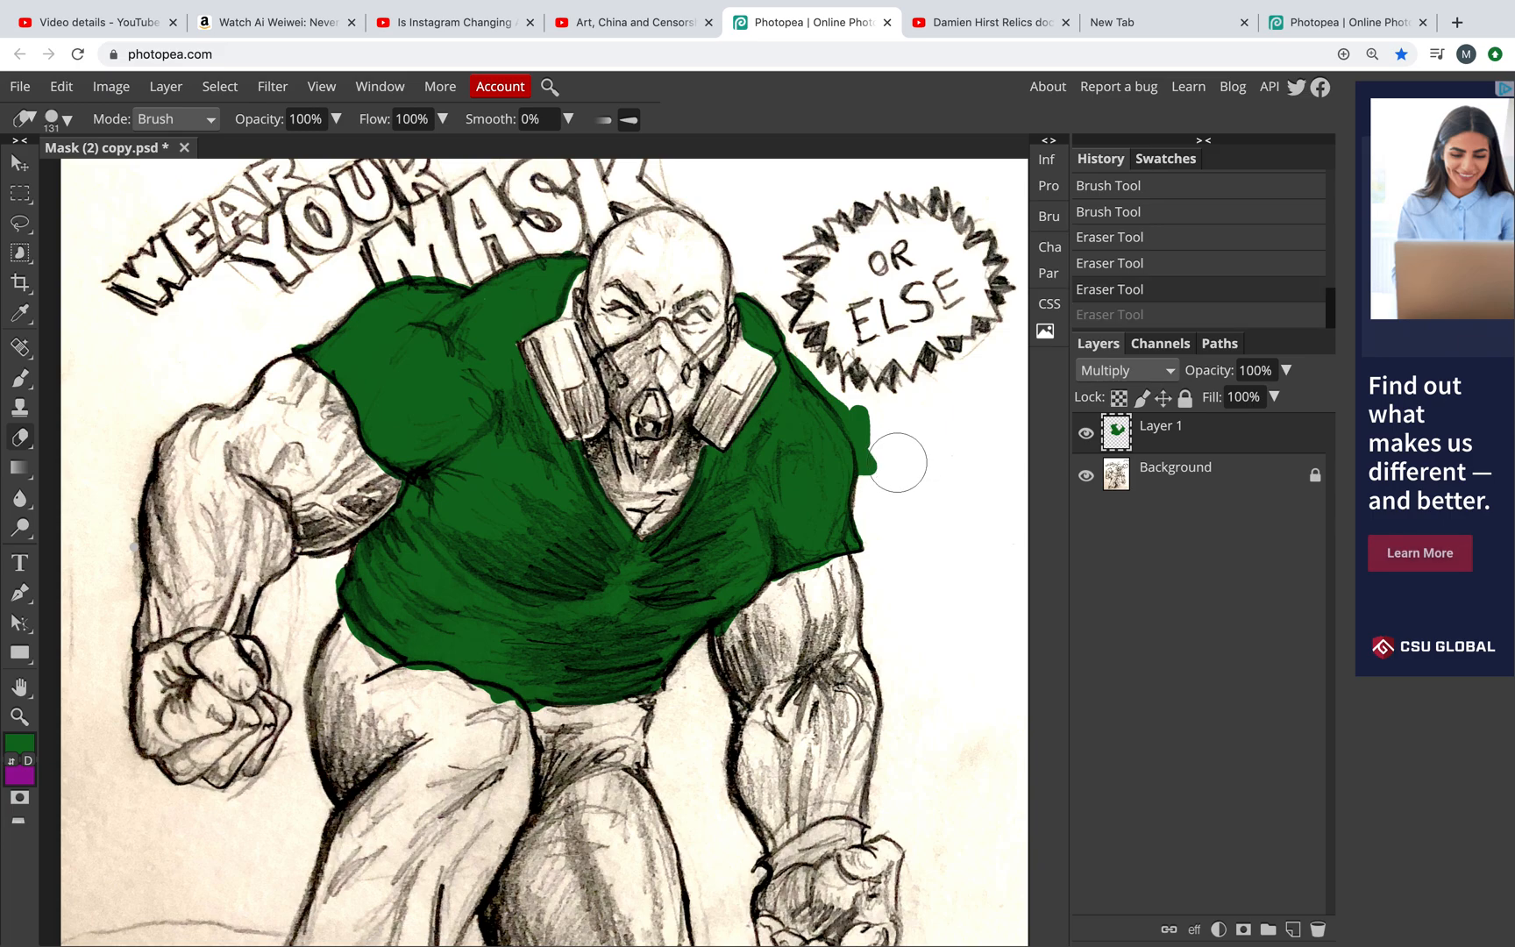
left_click_drag(888, 465, 819, 350)
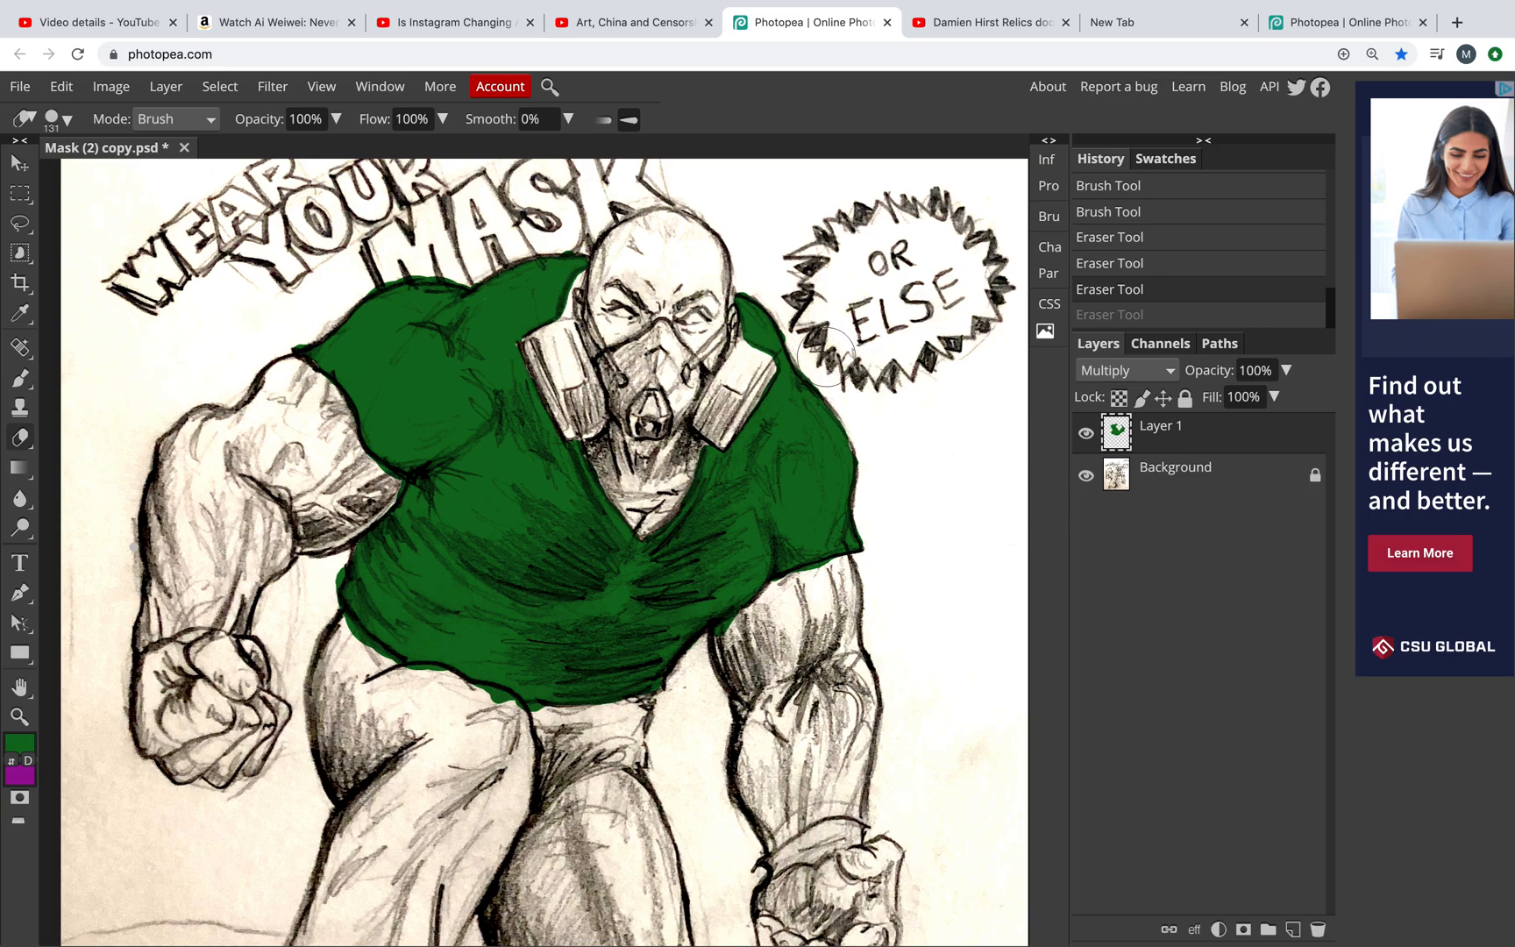
key("ctrl+shift+z")
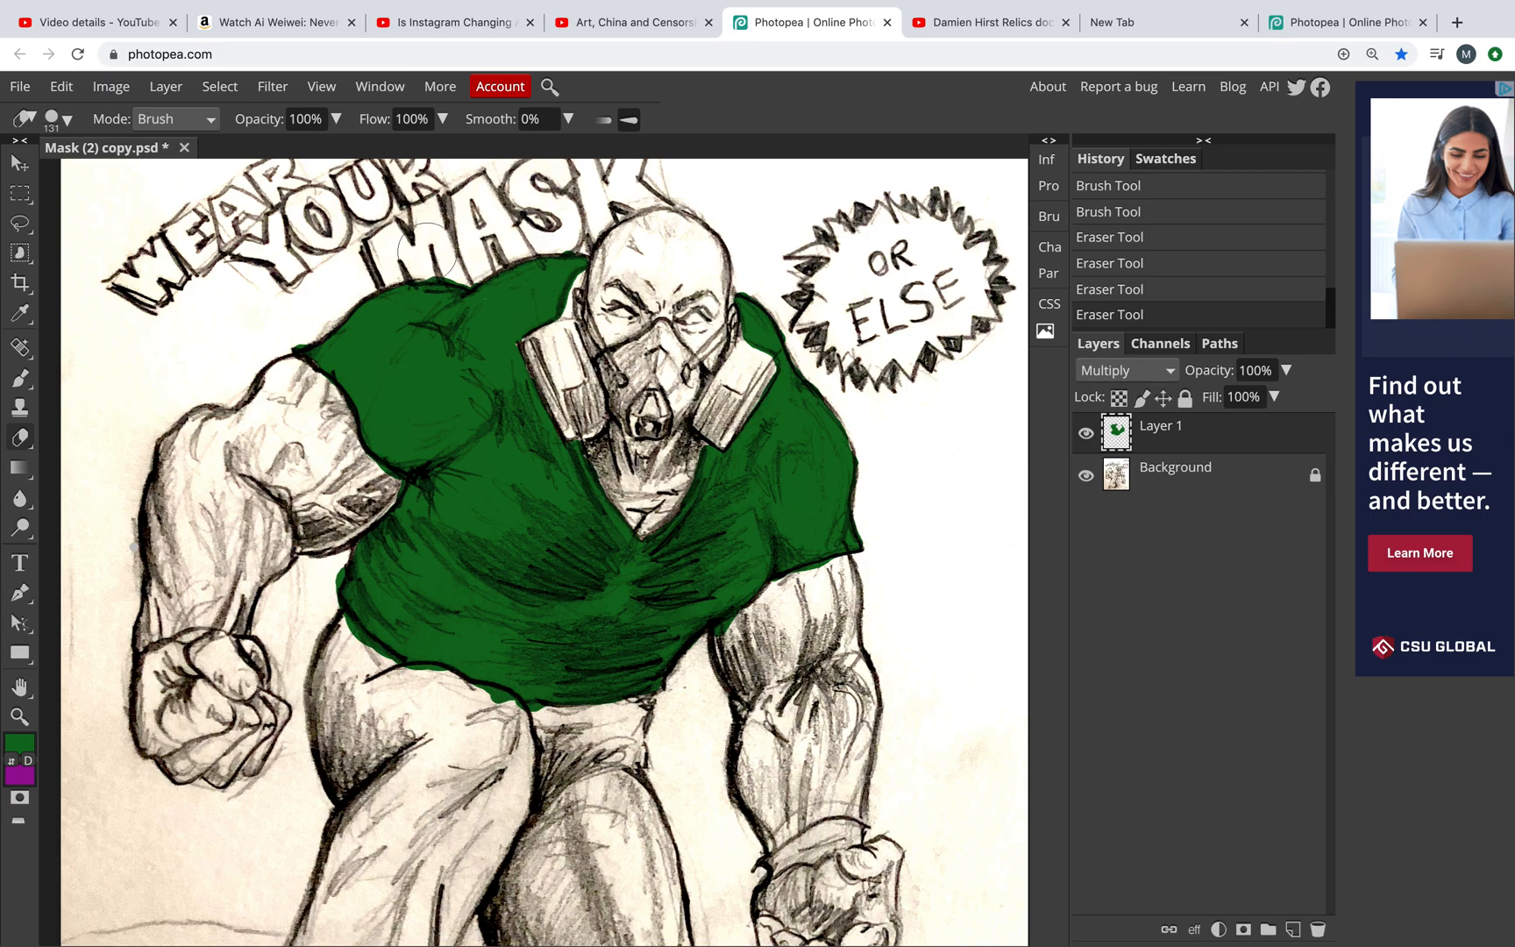
Step: Erase the green overspill along the shirt's shoulder, lower hem and the open-hand arm
left_click(462, 252)
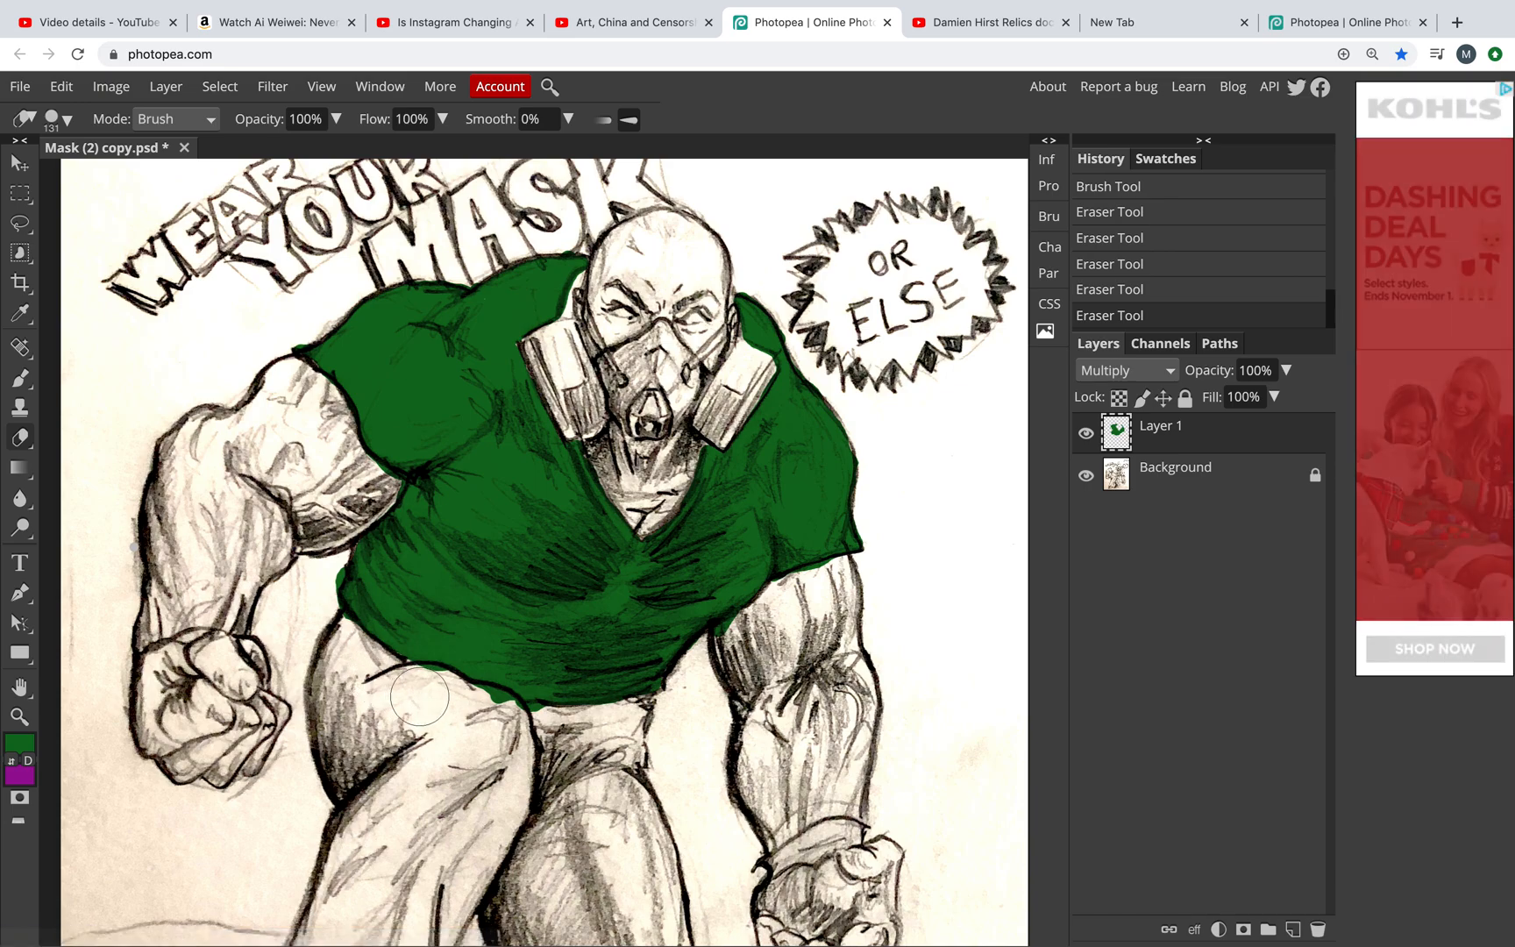
left_click(534, 734)
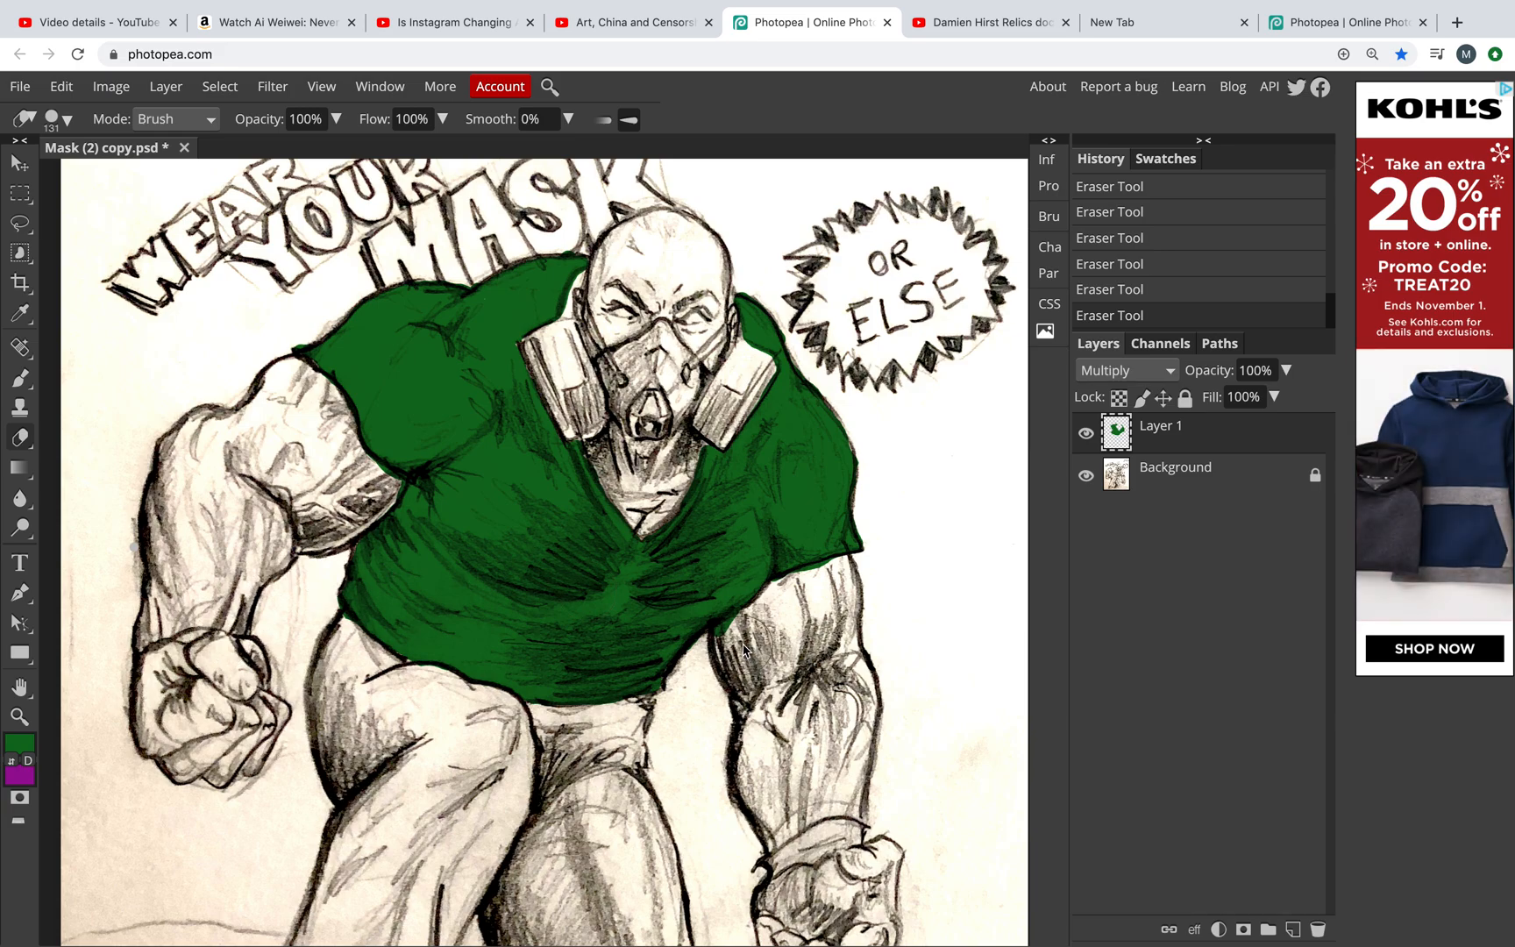
left_click(817, 596)
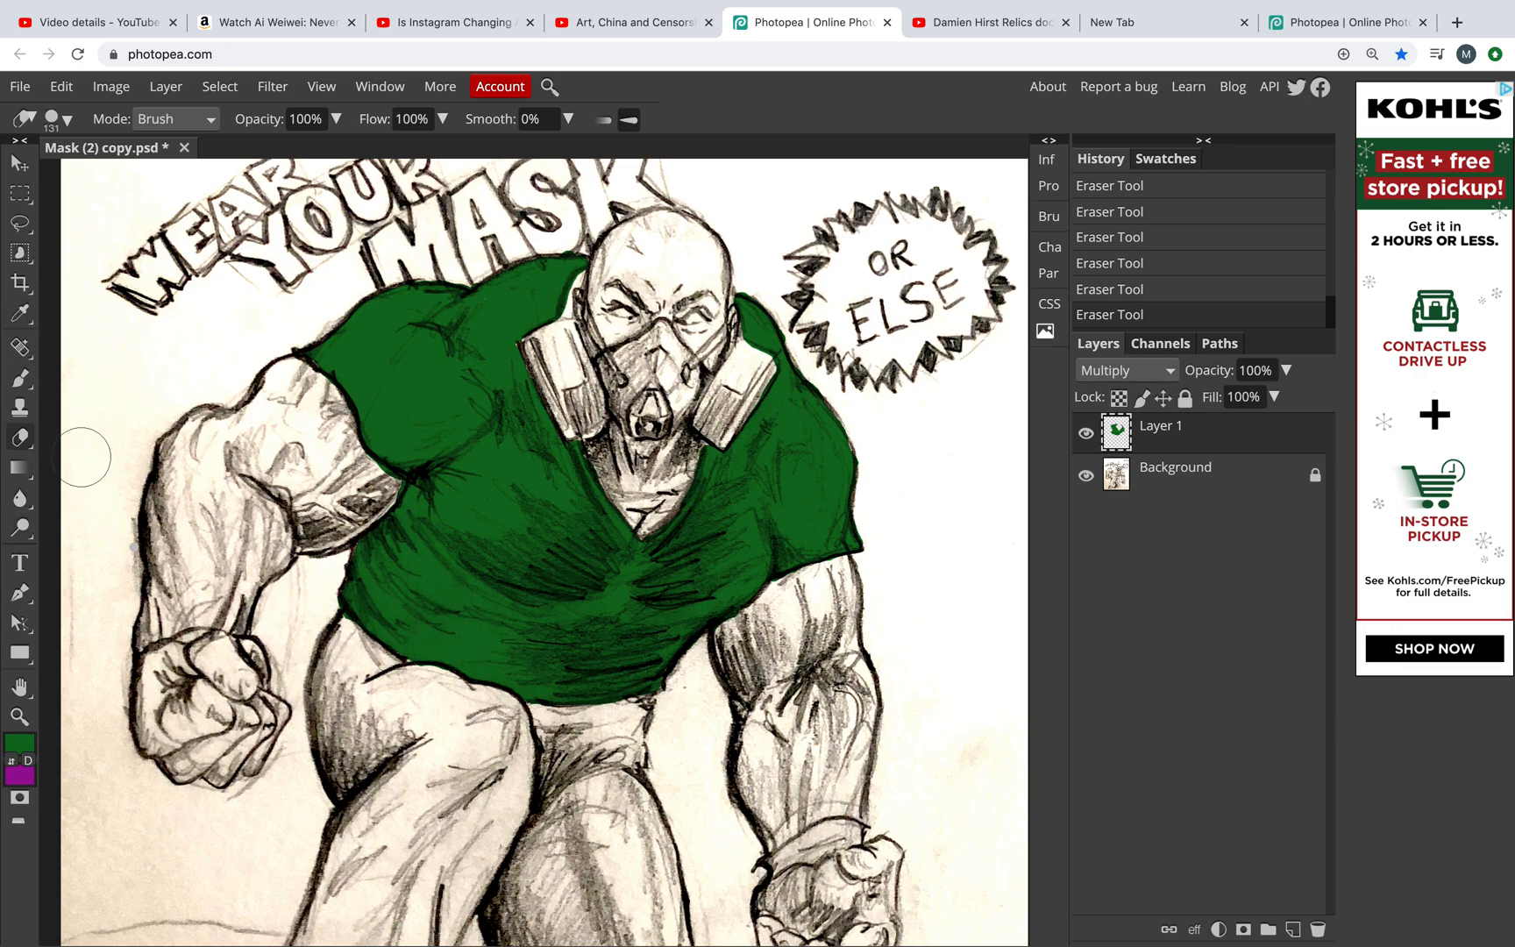
Step: Paint the crotch and the thigh below the open-hand arm green with the Brush at 139 px
left_click(19, 379)
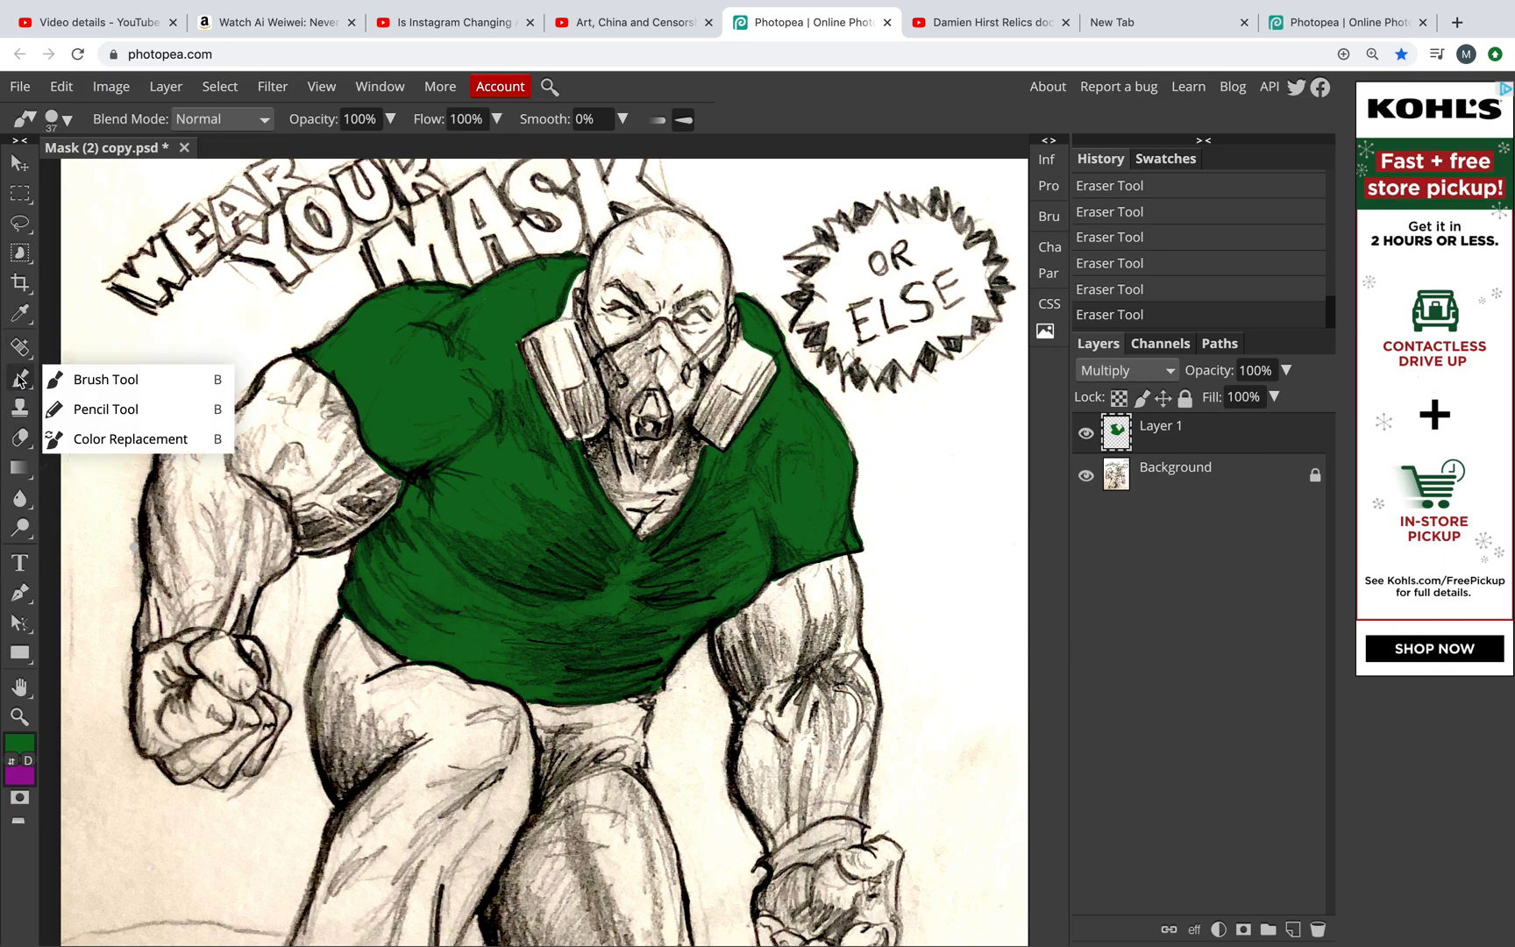
left_click(93, 380)
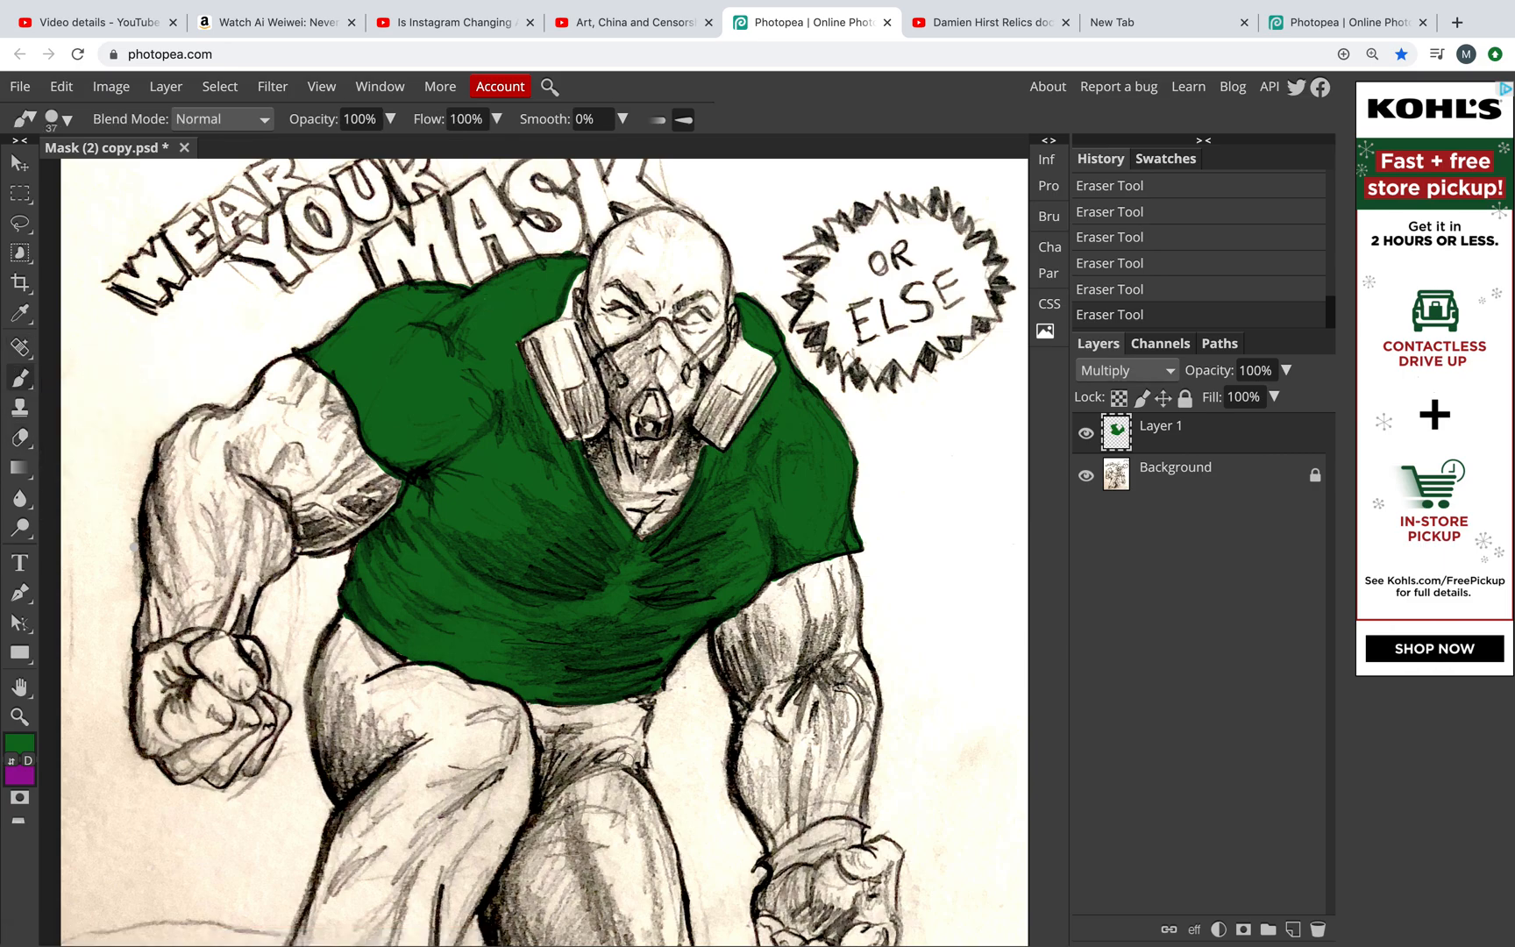
scroll(793, 690, "down", 3)
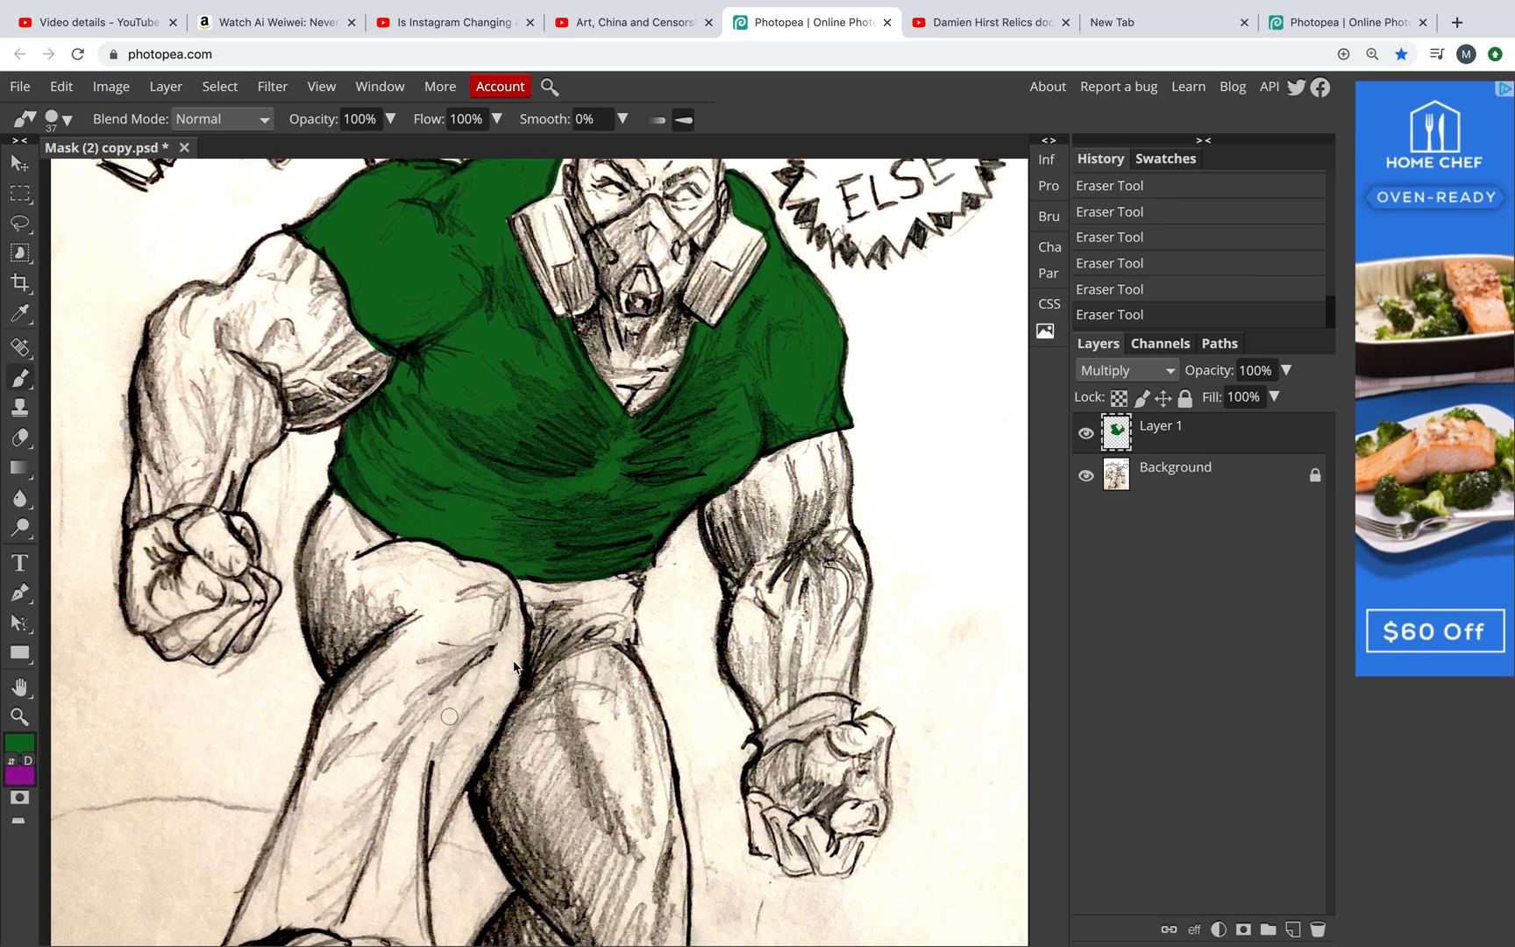
left_click(68, 124)
left_click_drag(110, 173, 159, 172)
mouse_move(583, 670)
left_mouse_down()
mouse_move(651, 741)
mouse_move(608, 606)
mouse_move(618, 594)
mouse_move(526, 614)
mouse_move(536, 677)
mouse_move(644, 820)
mouse_move(653, 894)
mouse_move(539, 763)
mouse_move(548, 855)
mouse_move(465, 763)
mouse_move(491, 689)
left_mouse_up()
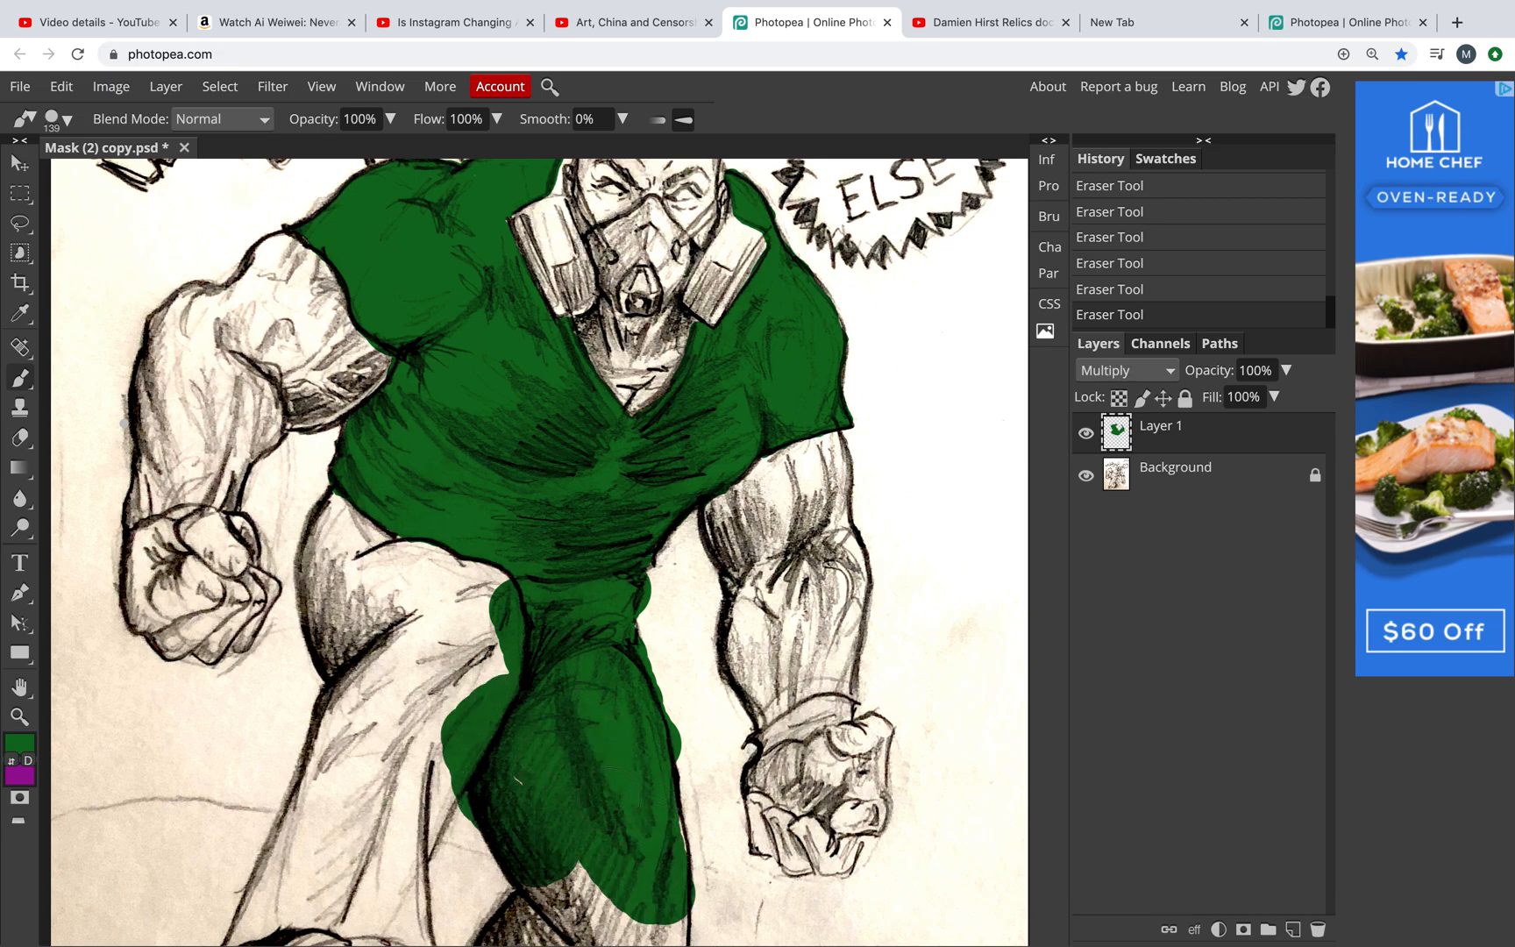
mouse_move(681, 763)
left_mouse_down()
mouse_move(710, 793)
mouse_move(701, 833)
left_mouse_up()
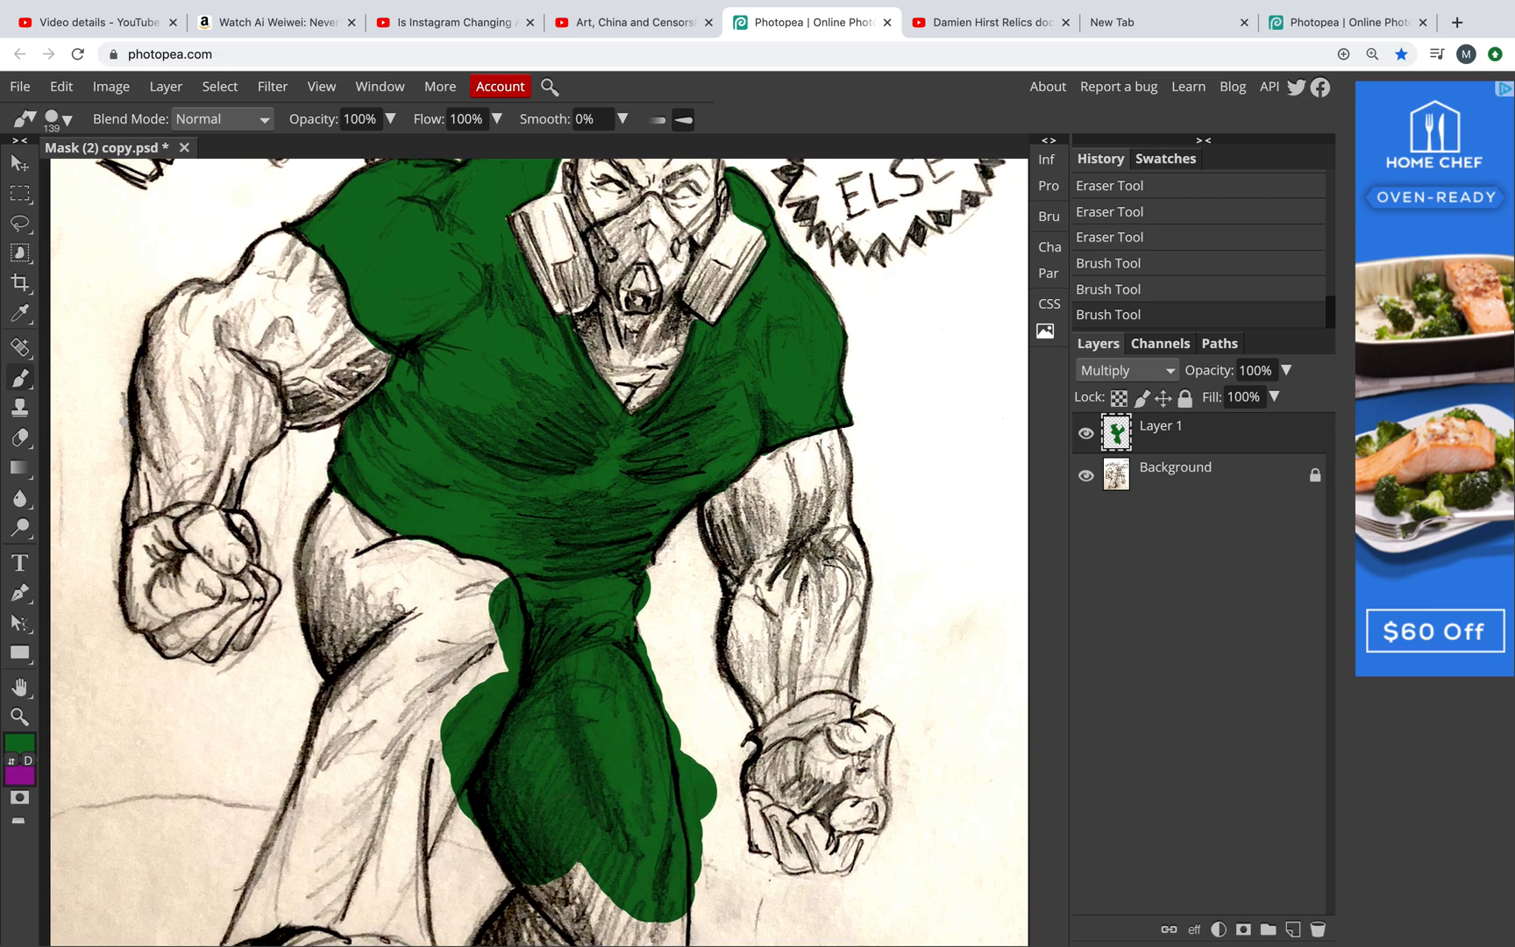
Step: Continue the green down the lower part of the same trouser leg to the ground line
scroll(548, 808, "down", 5)
mouse_move(489, 846)
left_mouse_down()
mouse_move(517, 772)
mouse_move(565, 732)
mouse_move(553, 820)
mouse_move(528, 853)
mouse_move(605, 837)
mouse_move(578, 693)
mouse_move(635, 771)
mouse_move(645, 817)
mouse_move(664, 774)
left_mouse_up()
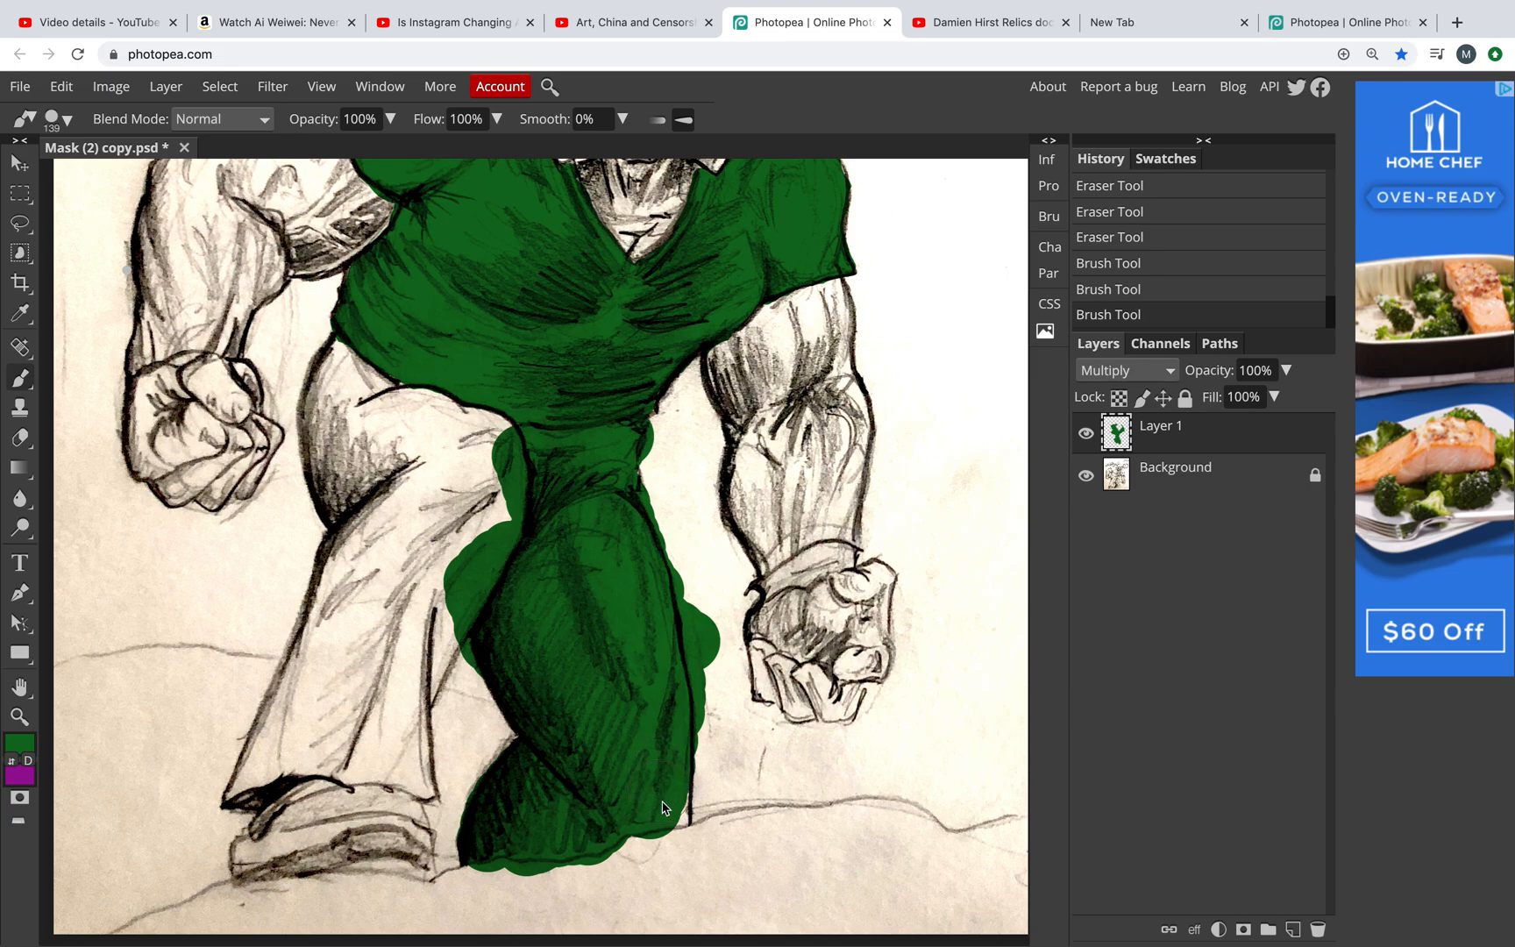
left_click_drag(662, 820, 664, 824)
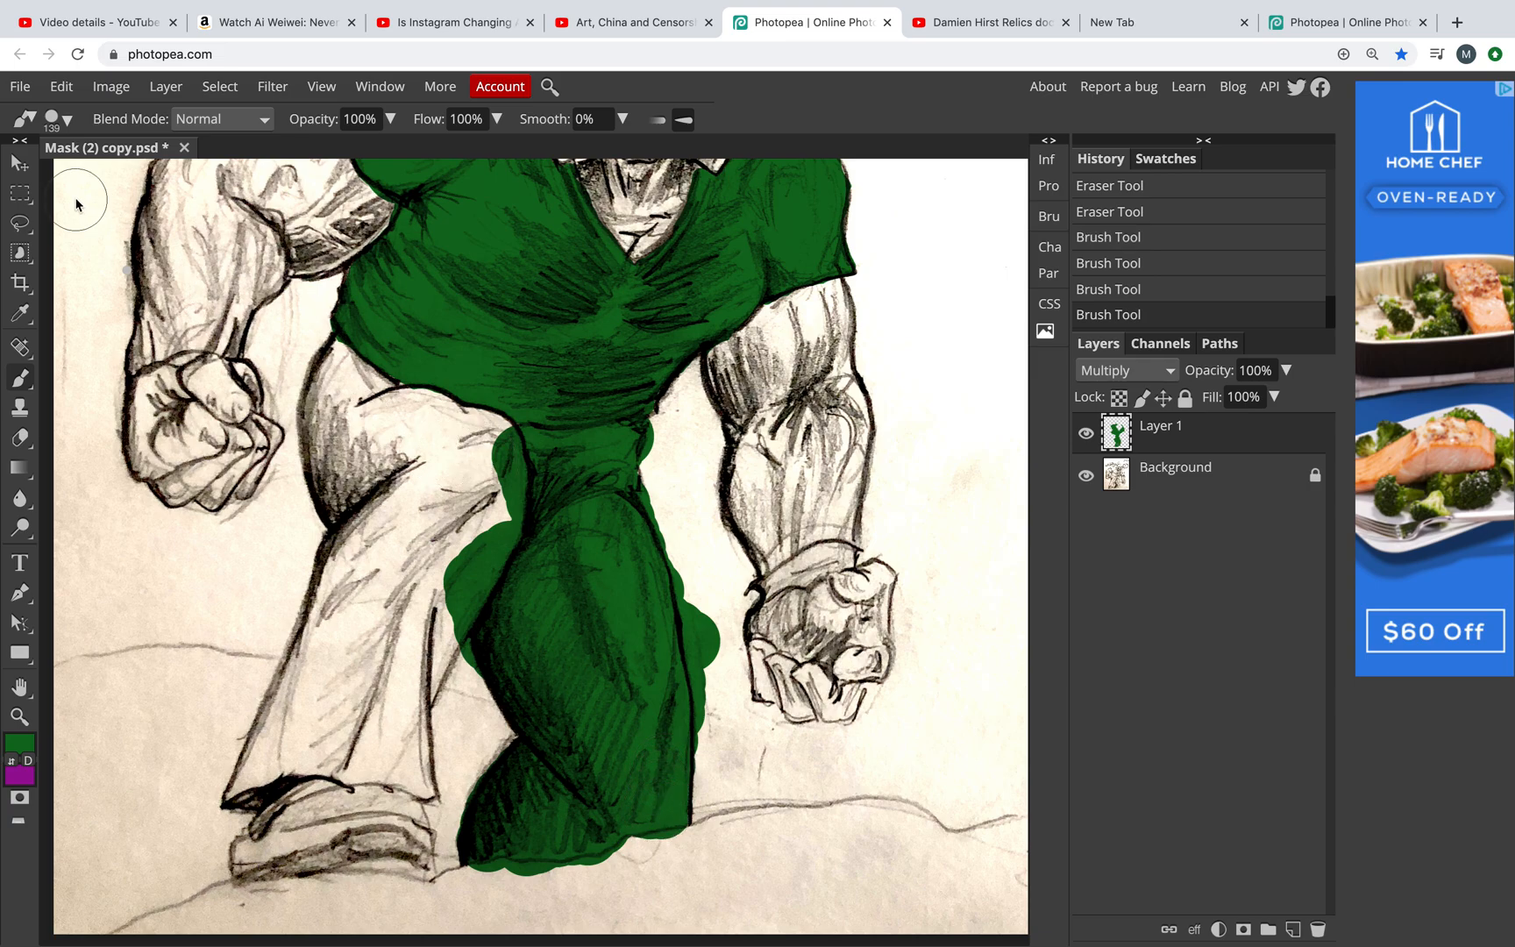
Step: Erase the green overspill along the painted leg's outer edge, beside the hip and under its bottom hem
left_click(21, 439)
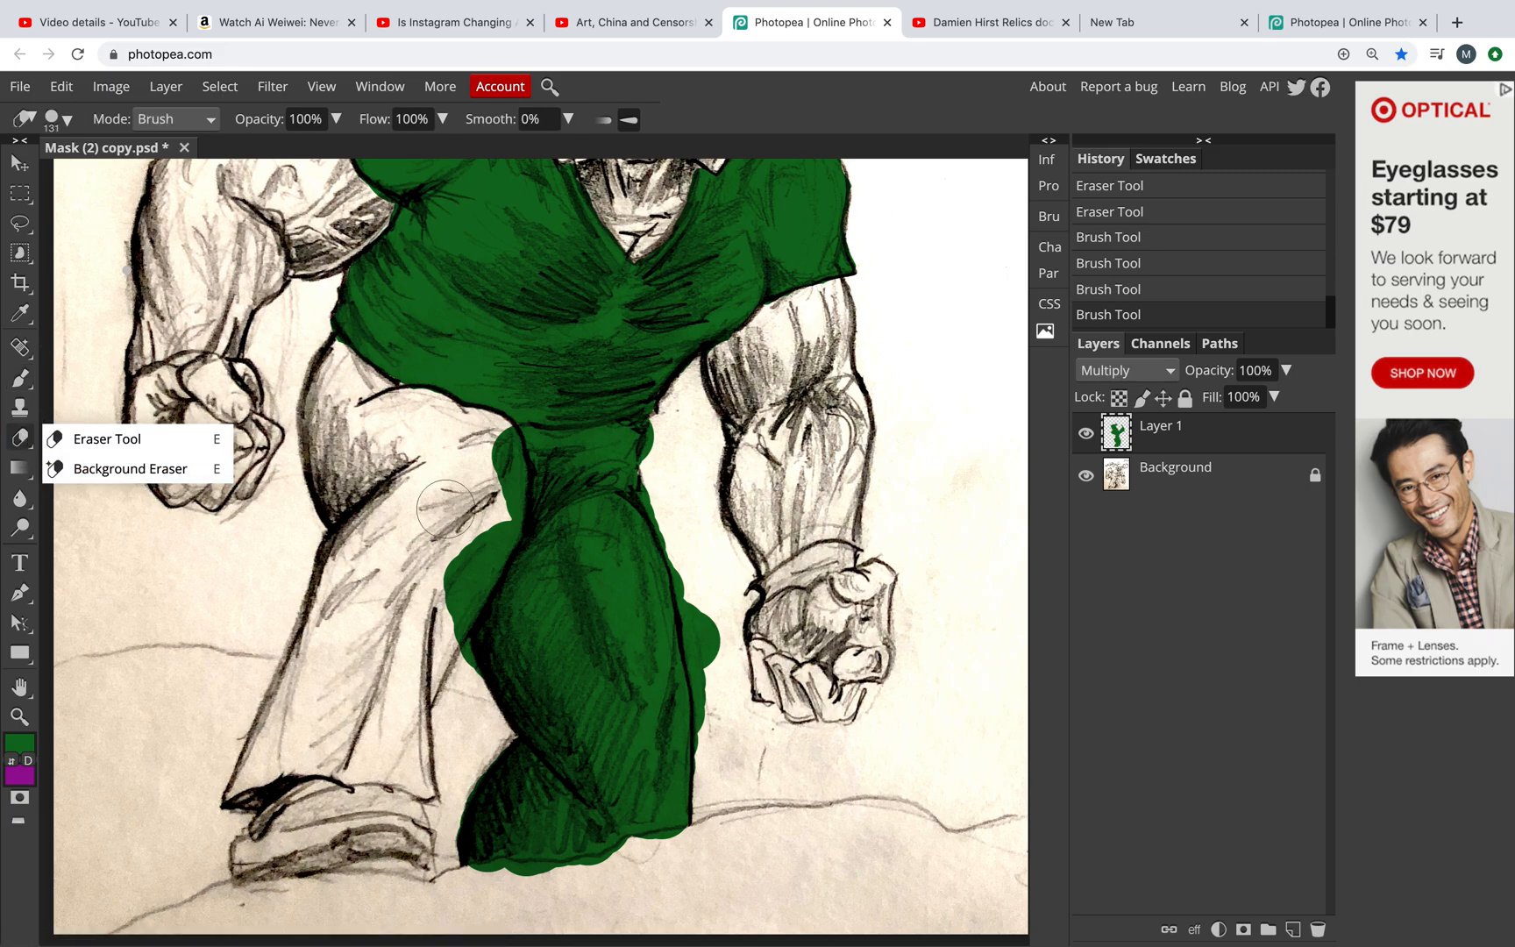
mouse_move(725, 628)
left_mouse_down()
mouse_move(721, 663)
mouse_move(703, 566)
left_mouse_up()
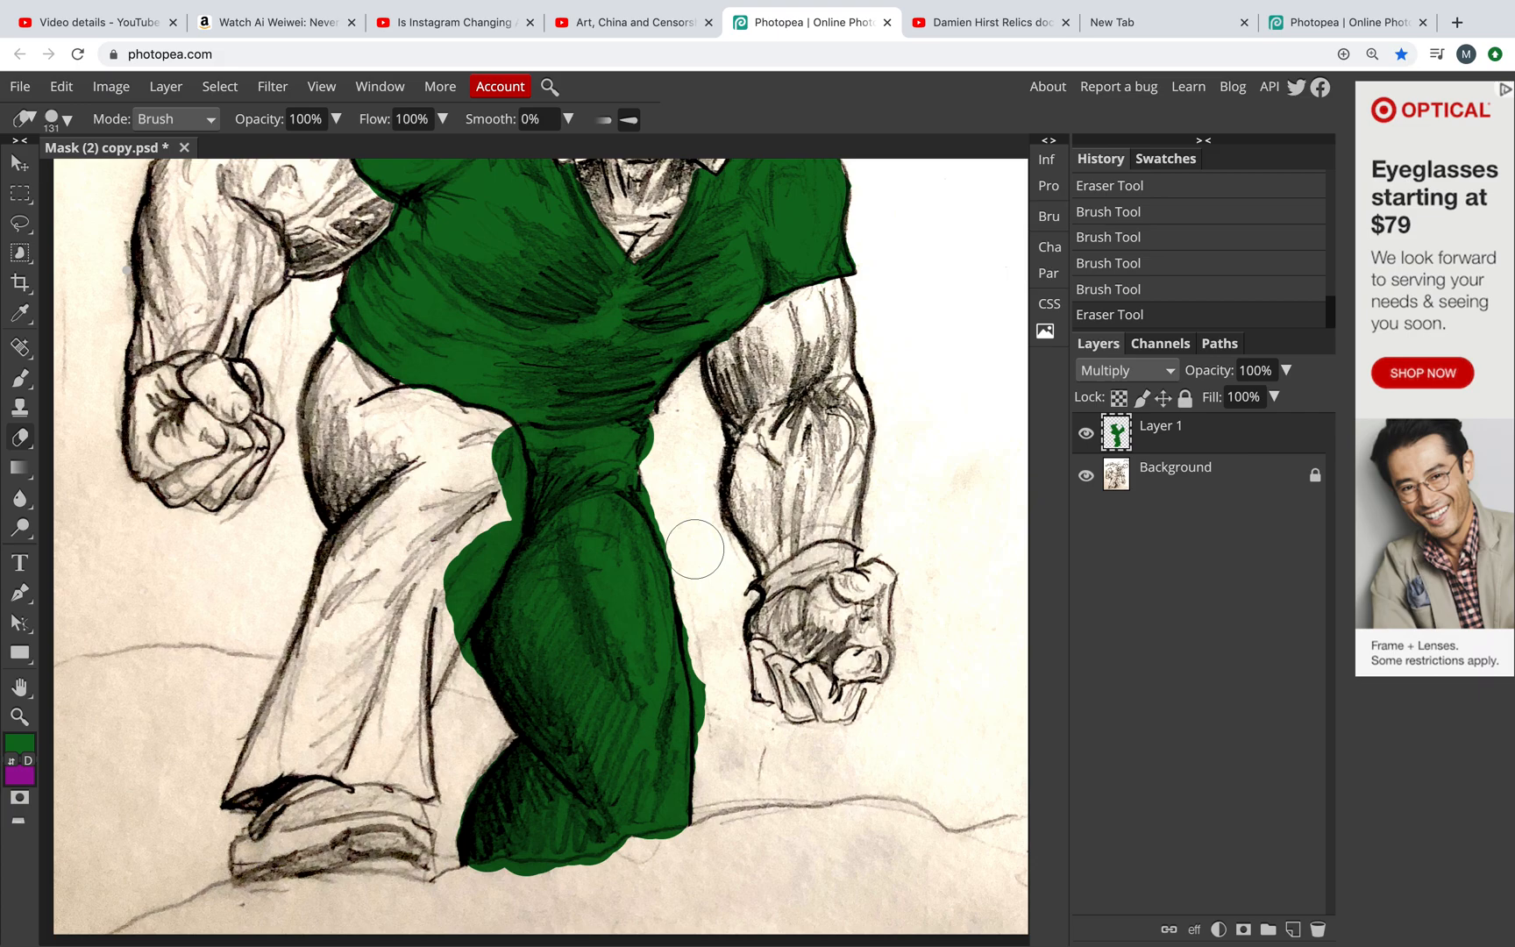
left_click(669, 490)
left_click(669, 491)
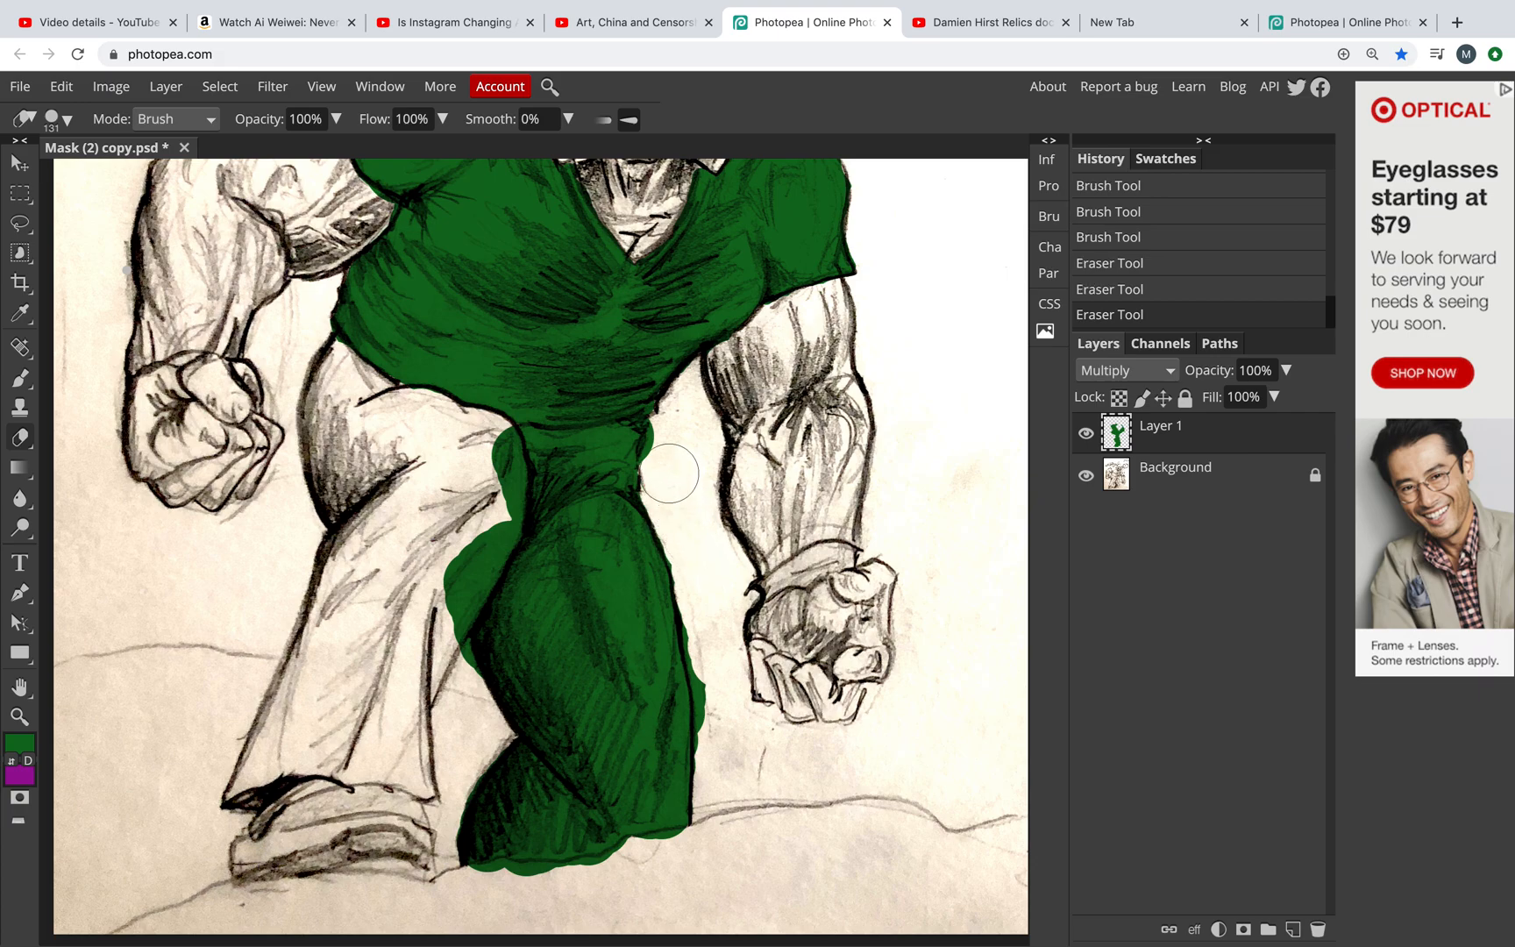
left_click_drag(671, 459, 676, 445)
left_click(669, 466)
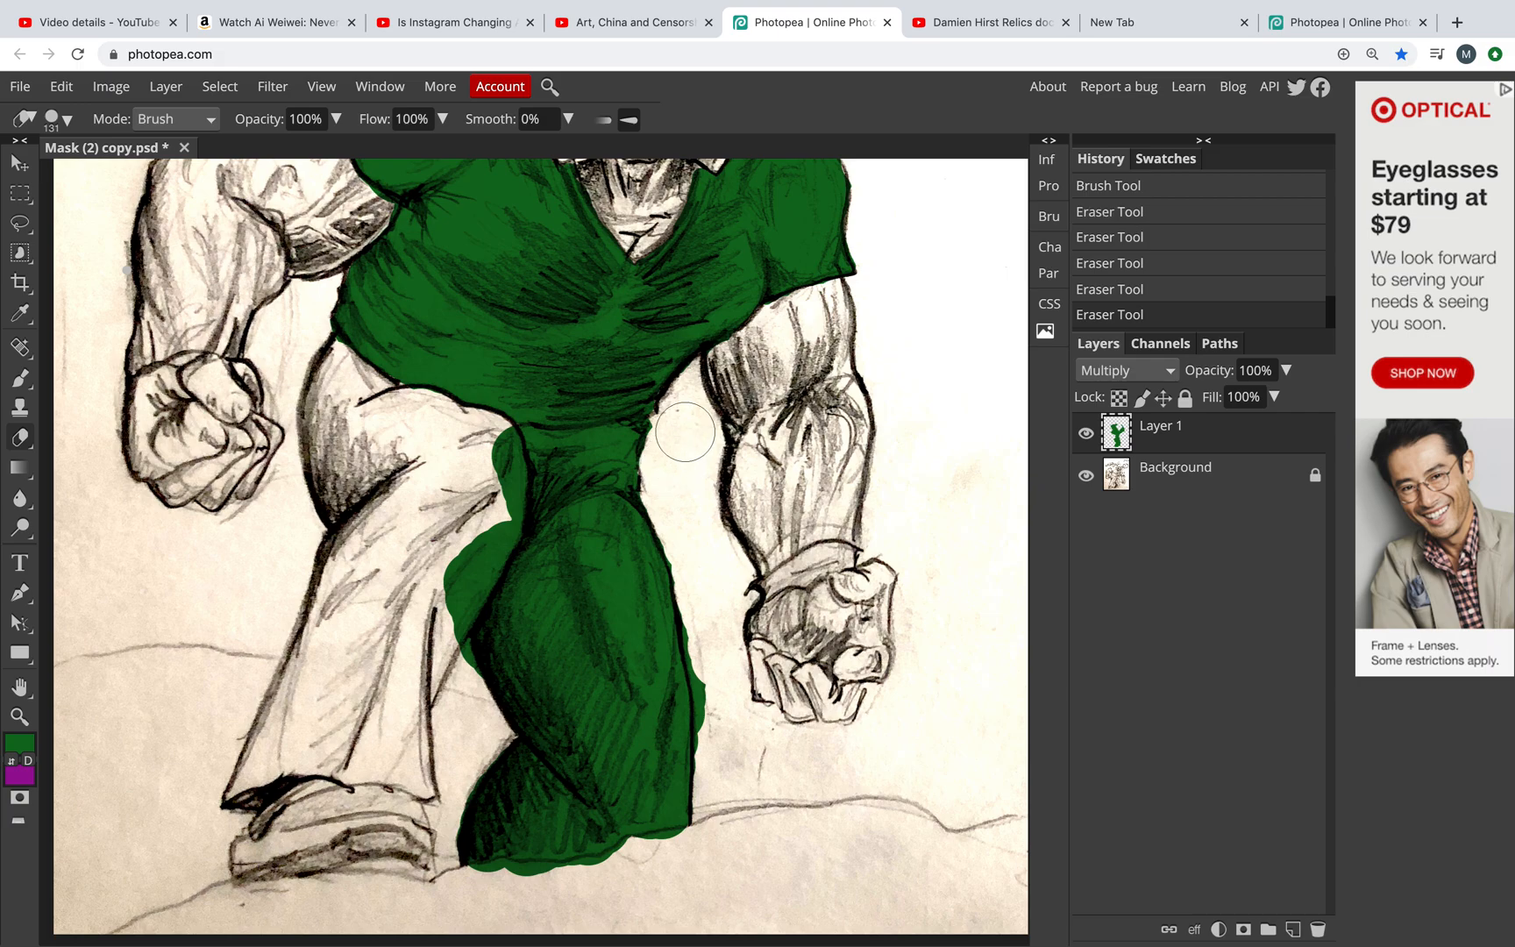
left_click(678, 433)
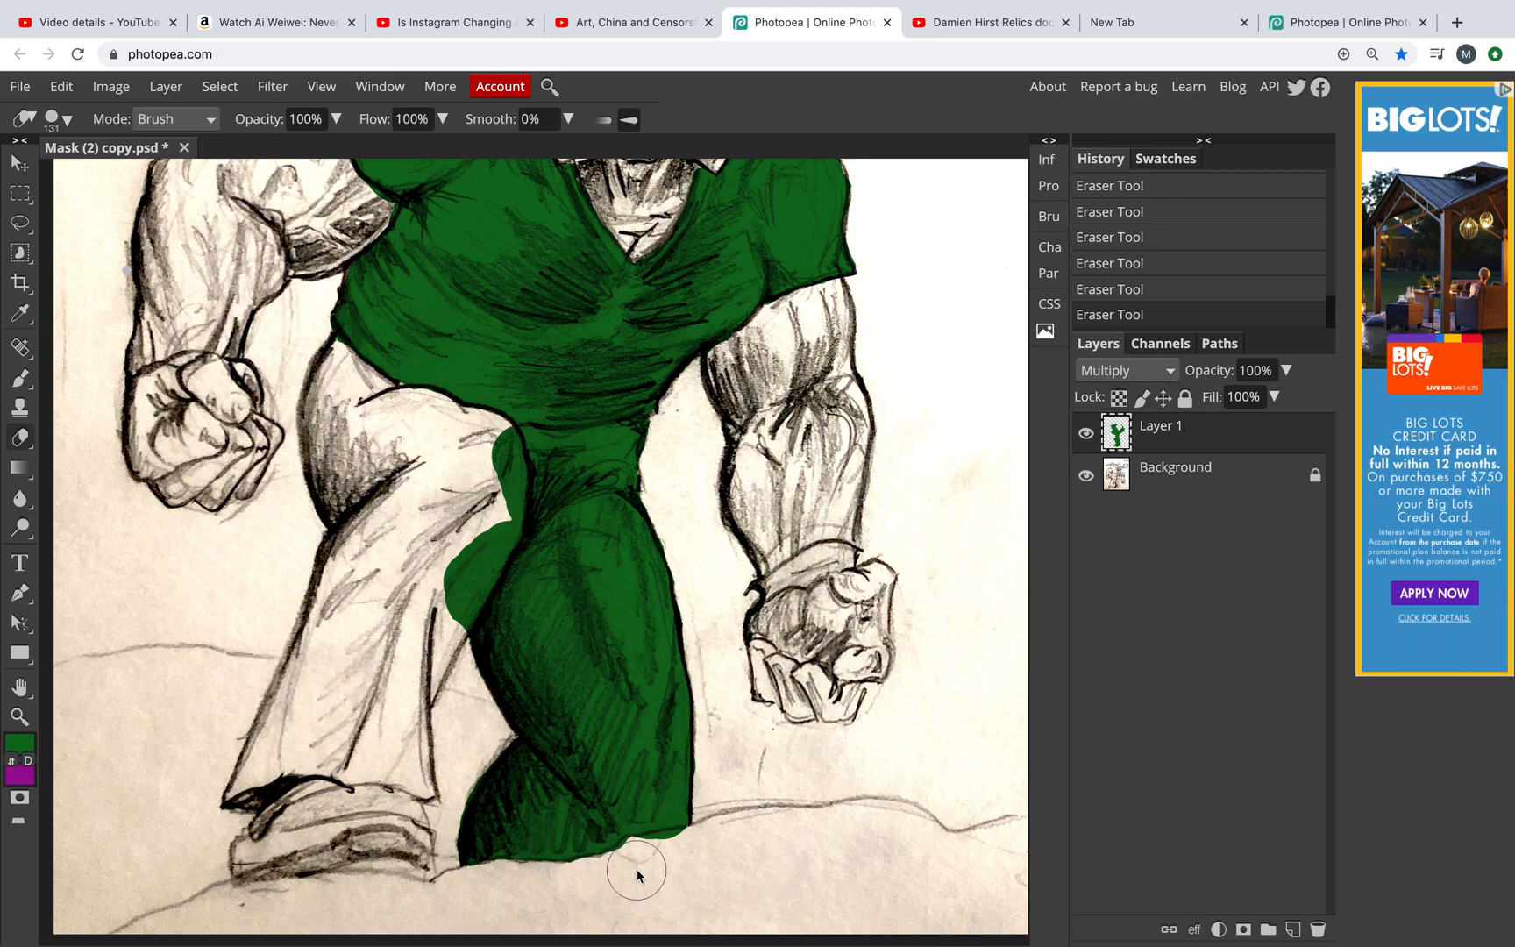
left_click_drag(639, 866, 662, 860)
Step: Paint the hip and thigh of the leg on the clenched-fist side green with the 139 px brush
scroll(739, 479, "up", 3)
scroll(739, 480, "up", 3)
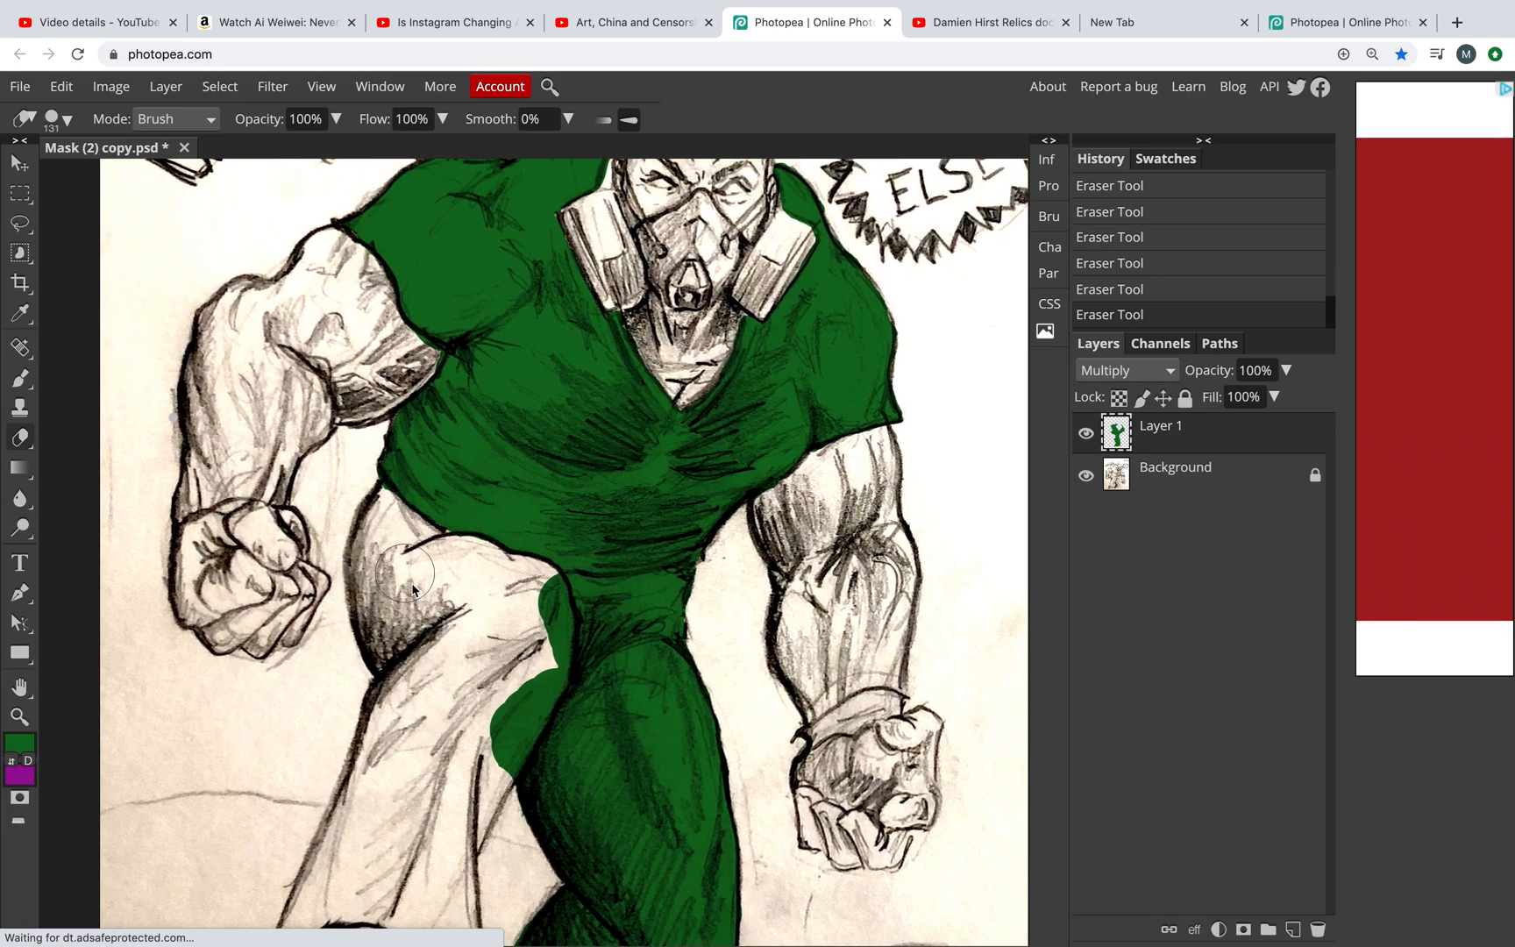
scroll(425, 548, "up", 2)
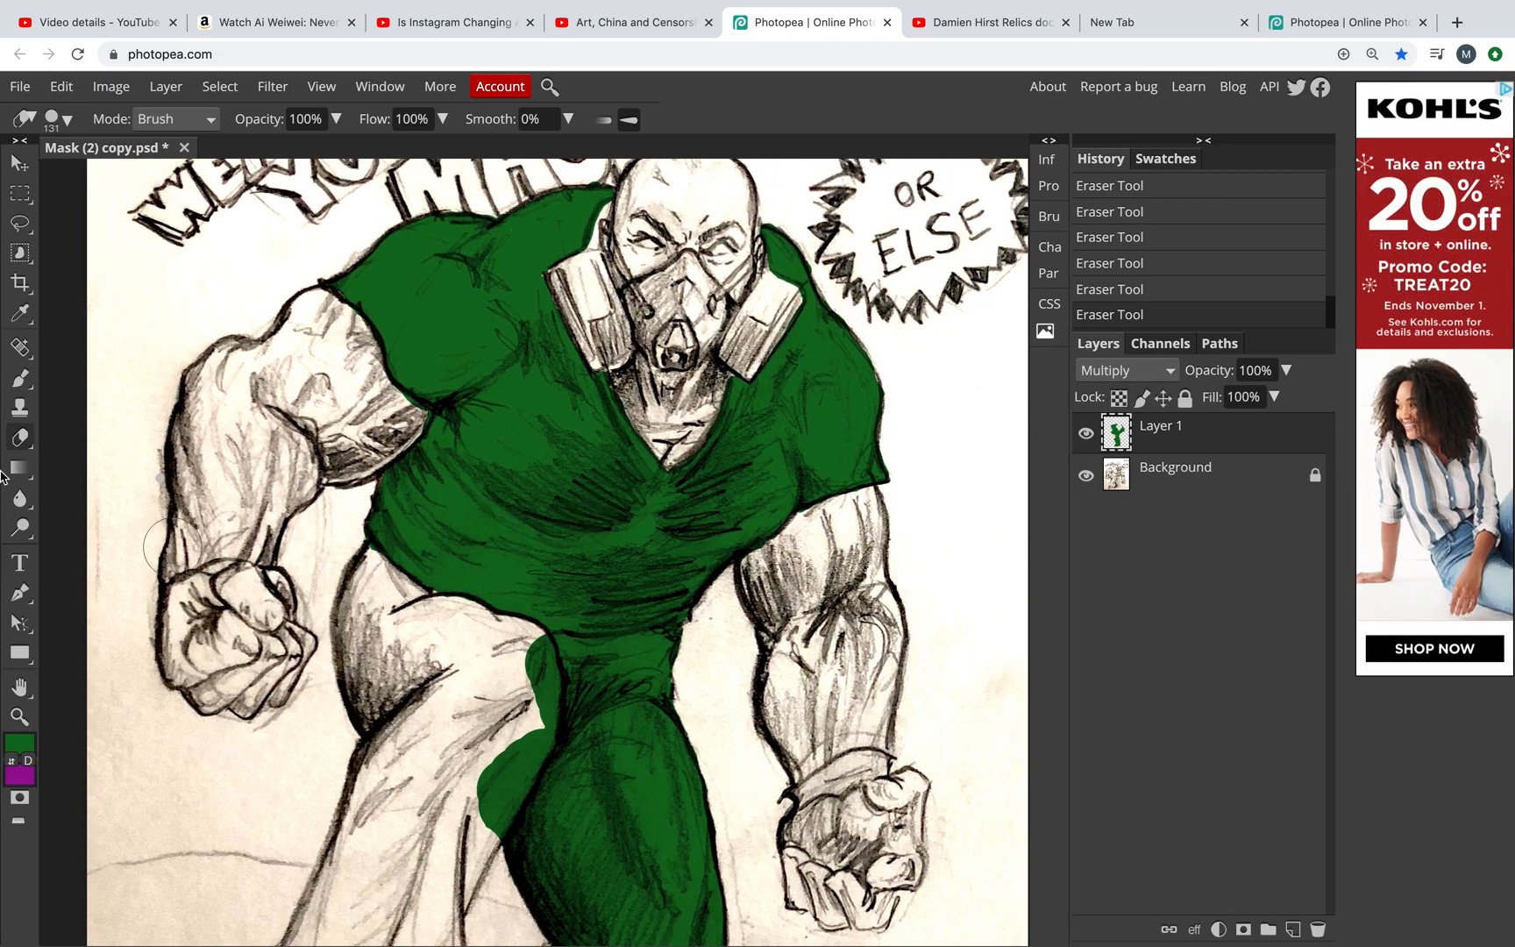
left_click(20, 378)
mouse_move(473, 662)
left_mouse_down()
mouse_move(512, 645)
mouse_move(414, 618)
mouse_move(373, 574)
mouse_move(368, 601)
left_mouse_up()
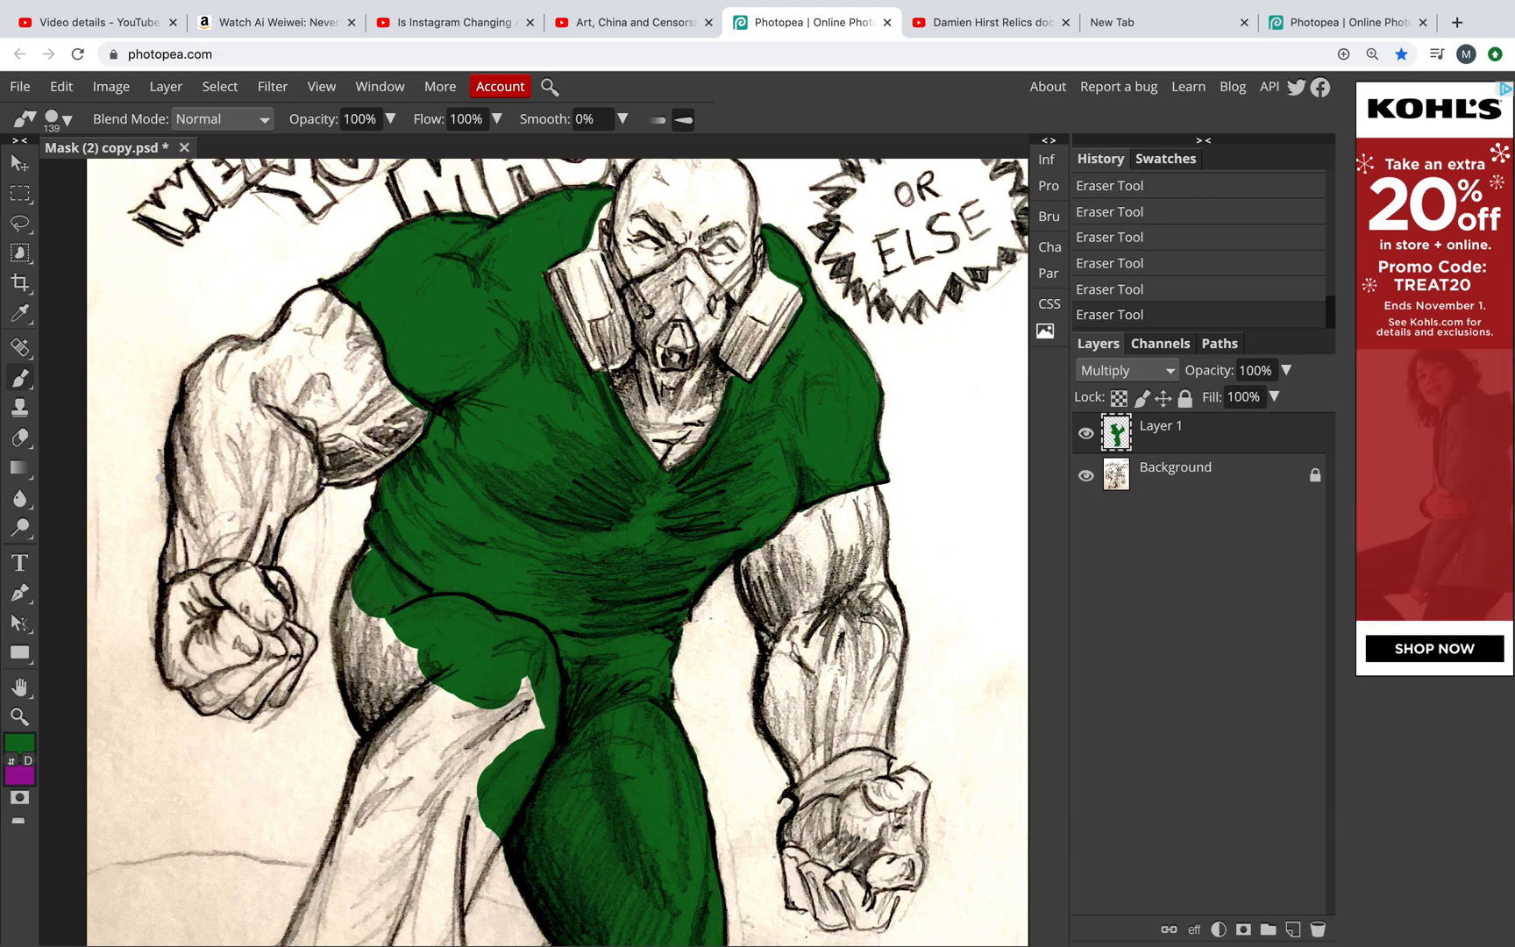
mouse_move(373, 621)
left_mouse_down()
mouse_move(376, 695)
mouse_move(412, 732)
left_mouse_up()
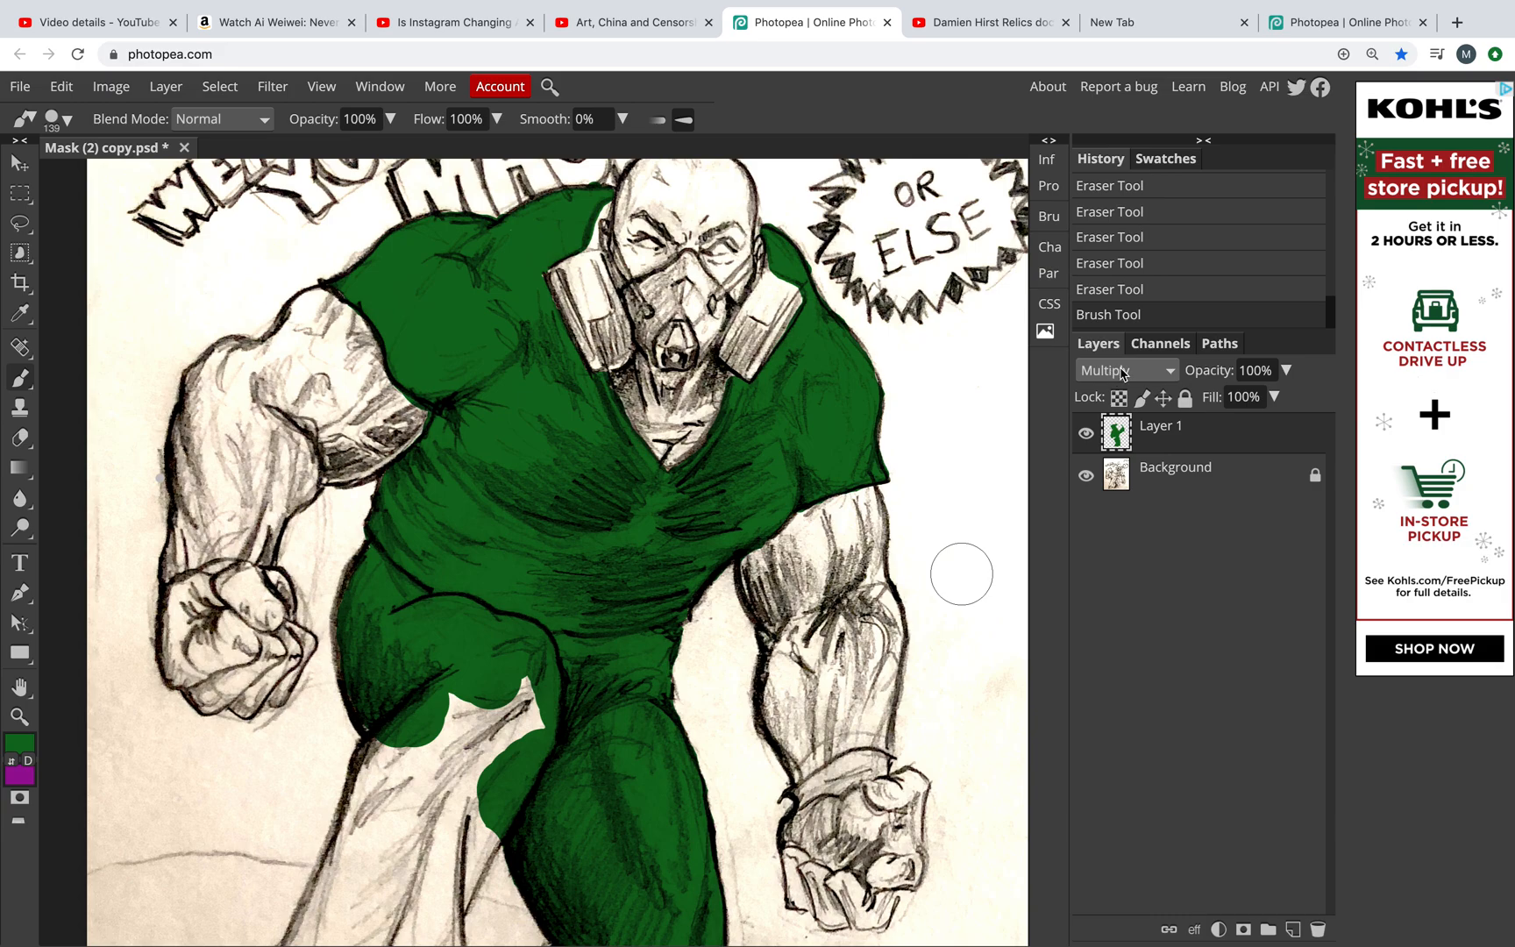
mouse_move(463, 734)
left_mouse_down()
mouse_move(507, 753)
mouse_move(526, 693)
left_mouse_up()
Step: Paint the lower trouser leg on the clenched-fist side green with the 139 px Brush, from the thigh to just above the hem
scroll(443, 726, "down", 3)
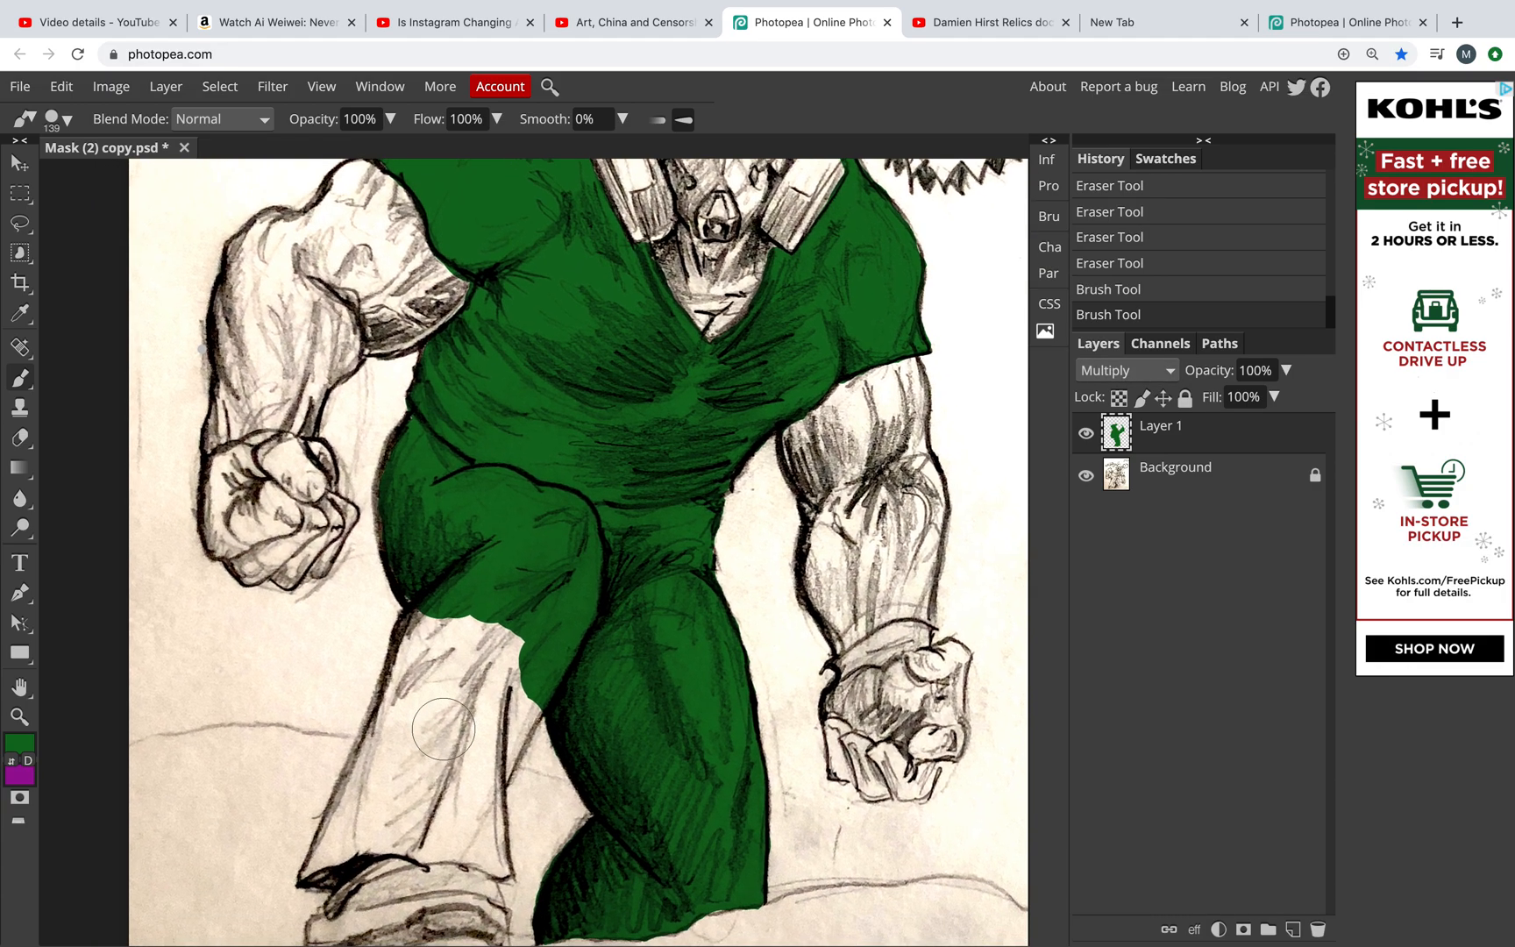
mouse_move(394, 747)
left_mouse_down()
mouse_move(429, 637)
mouse_move(487, 635)
mouse_move(458, 696)
mouse_move(503, 628)
mouse_move(468, 694)
mouse_move(464, 719)
mouse_move(486, 700)
mouse_move(478, 741)
left_mouse_up()
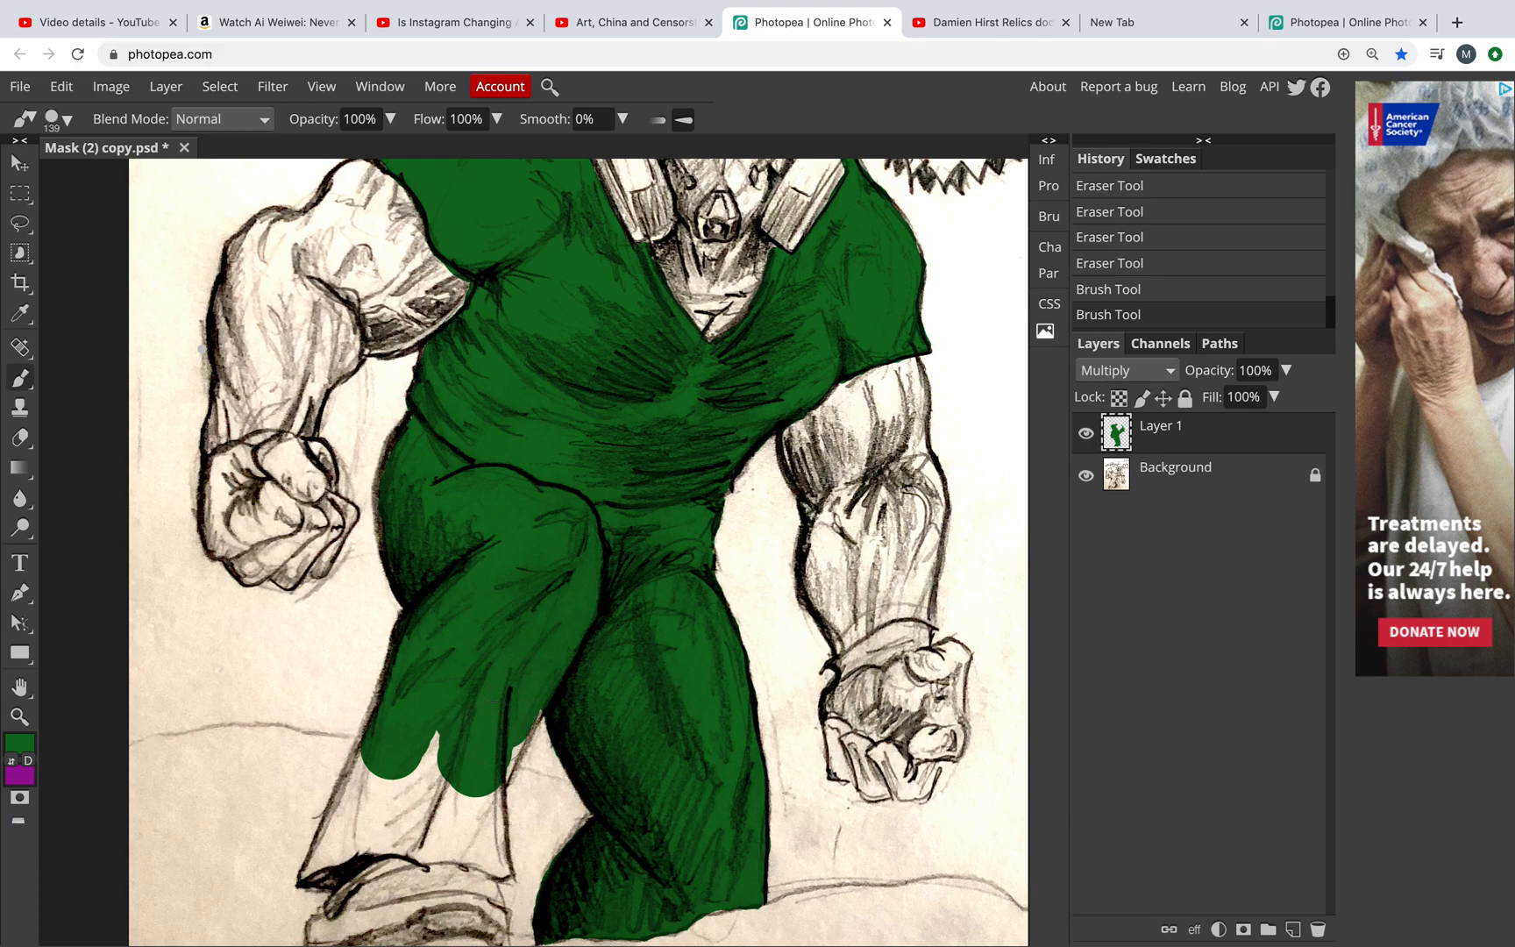
mouse_move(482, 772)
left_mouse_down()
mouse_move(467, 791)
mouse_move(433, 754)
mouse_move(382, 808)
mouse_move(405, 833)
left_mouse_up()
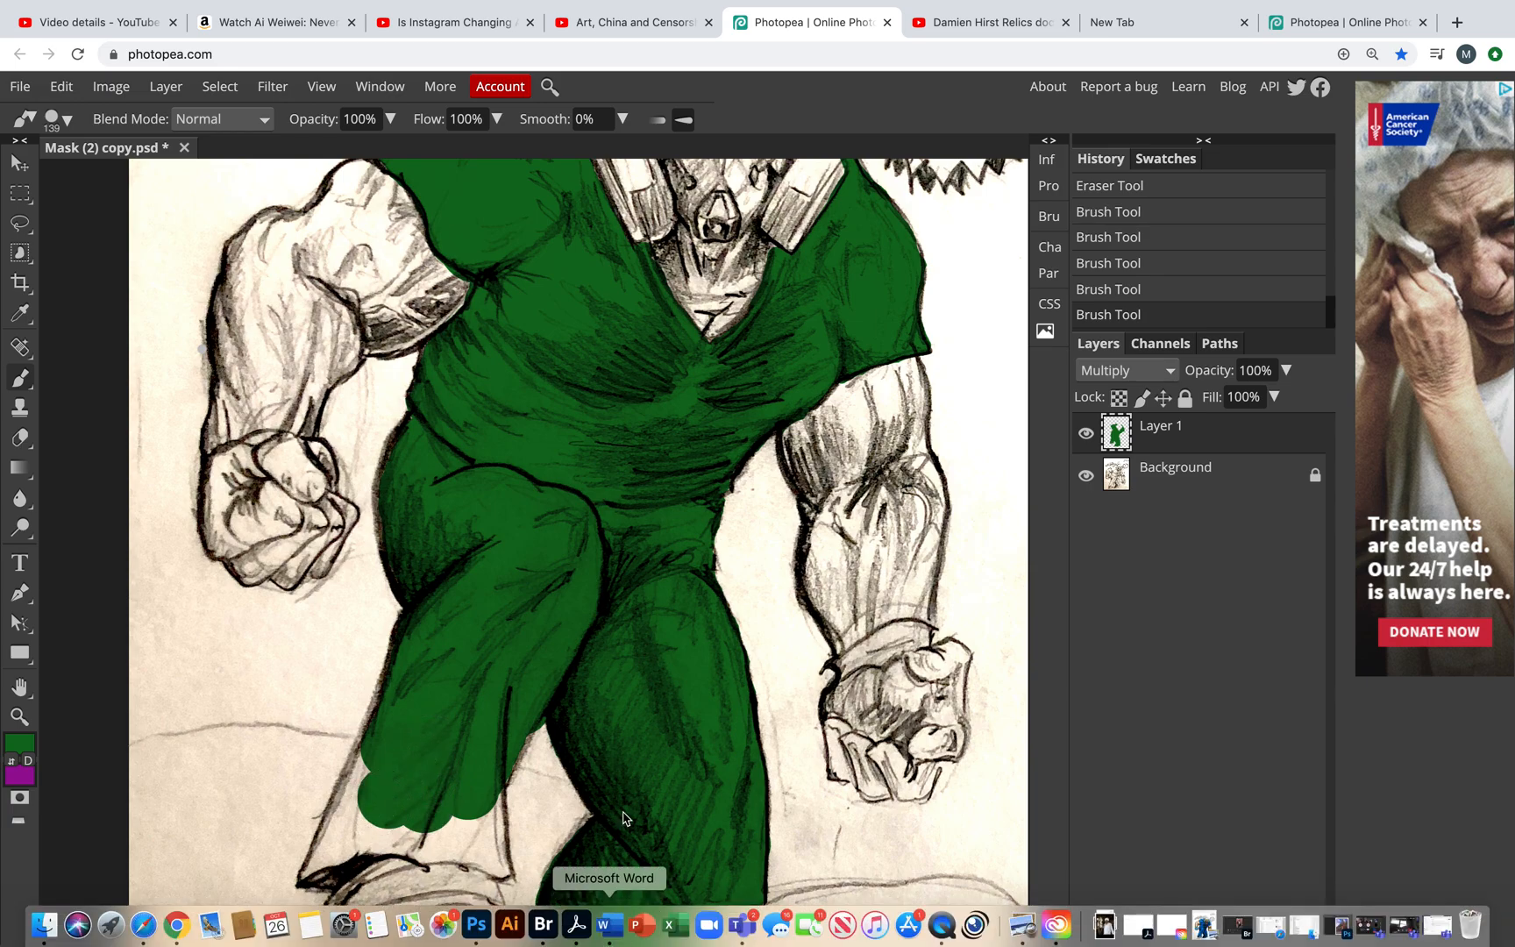
Step: Switch to Microsoft Teams and review the demo link and in-process work submission instructions in the P1 CARTOON ANIMATION Fall General channel
mouse_move(909, 922)
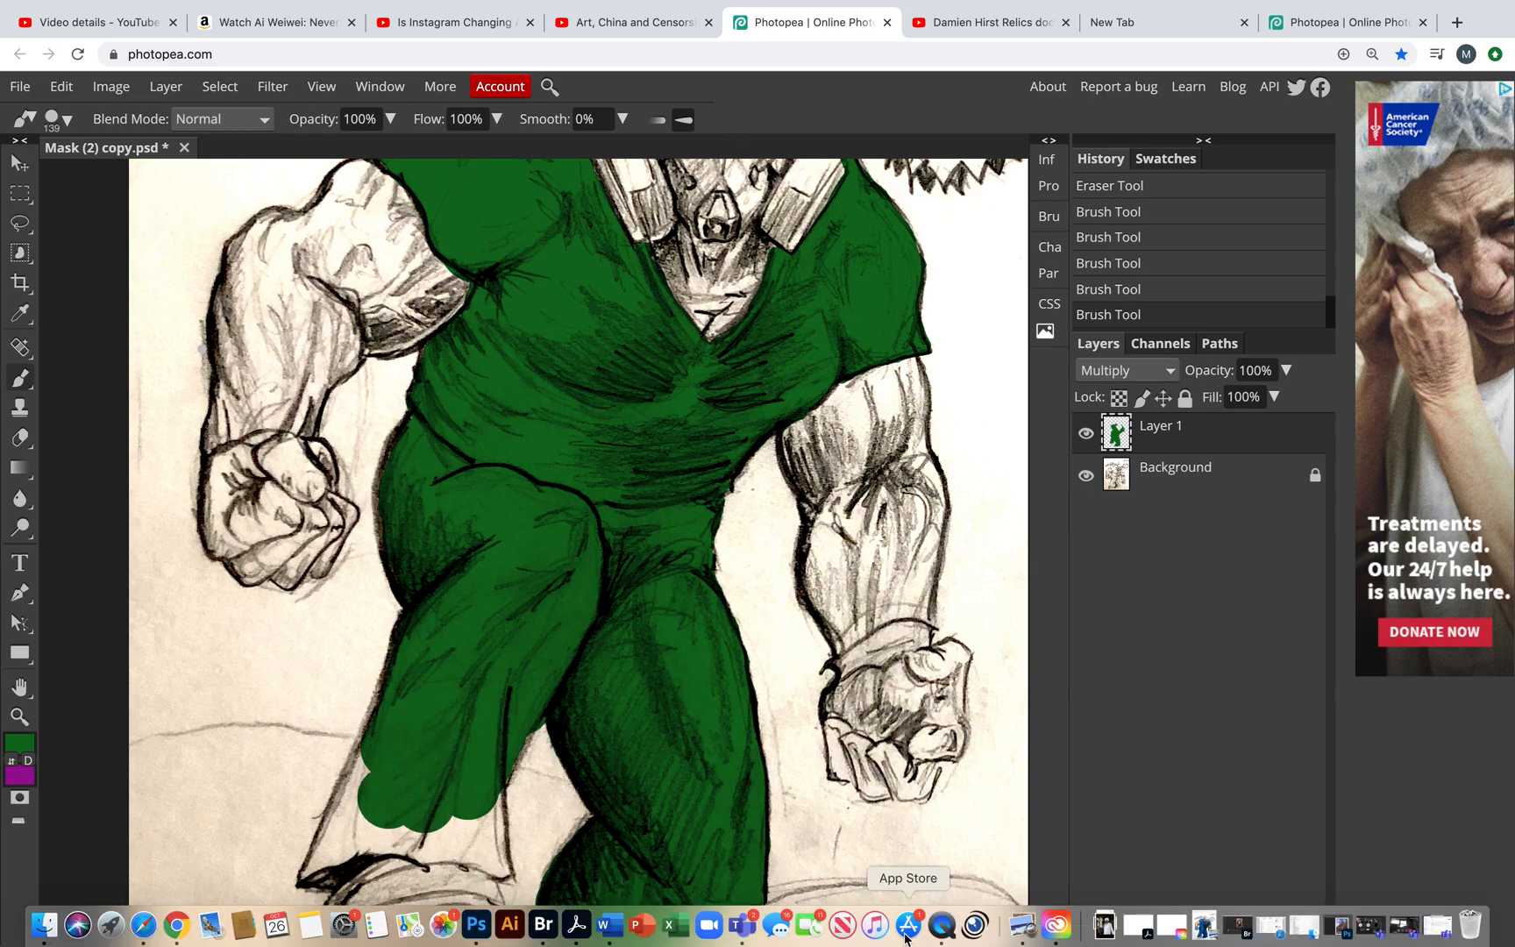
left_click(741, 924)
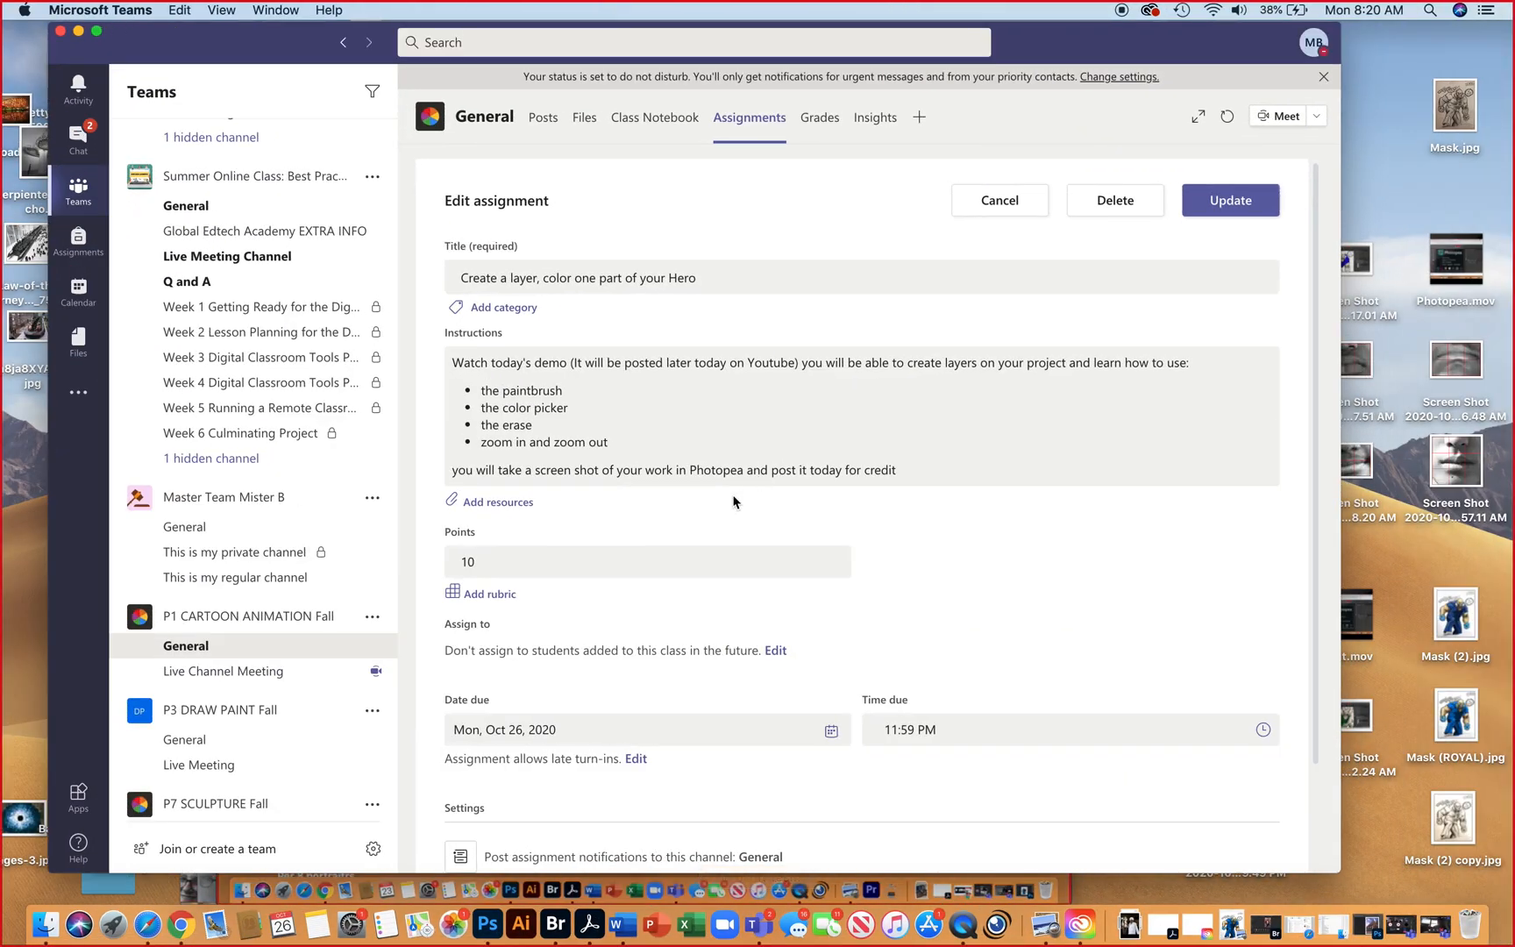
left_click(208, 642)
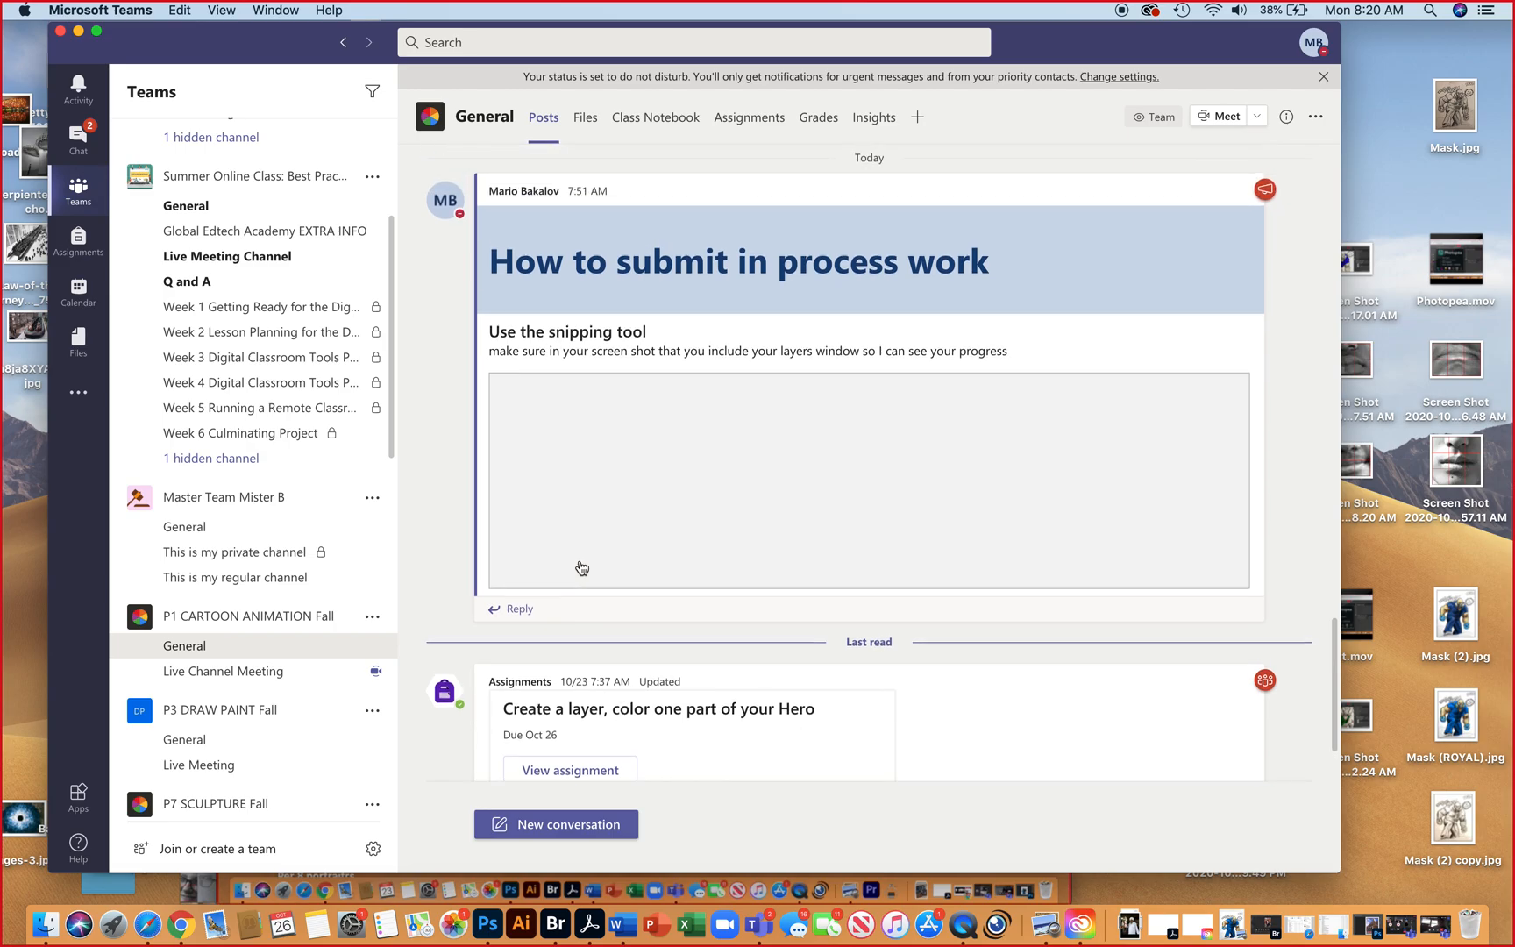
scroll(581, 567, "up", 10)
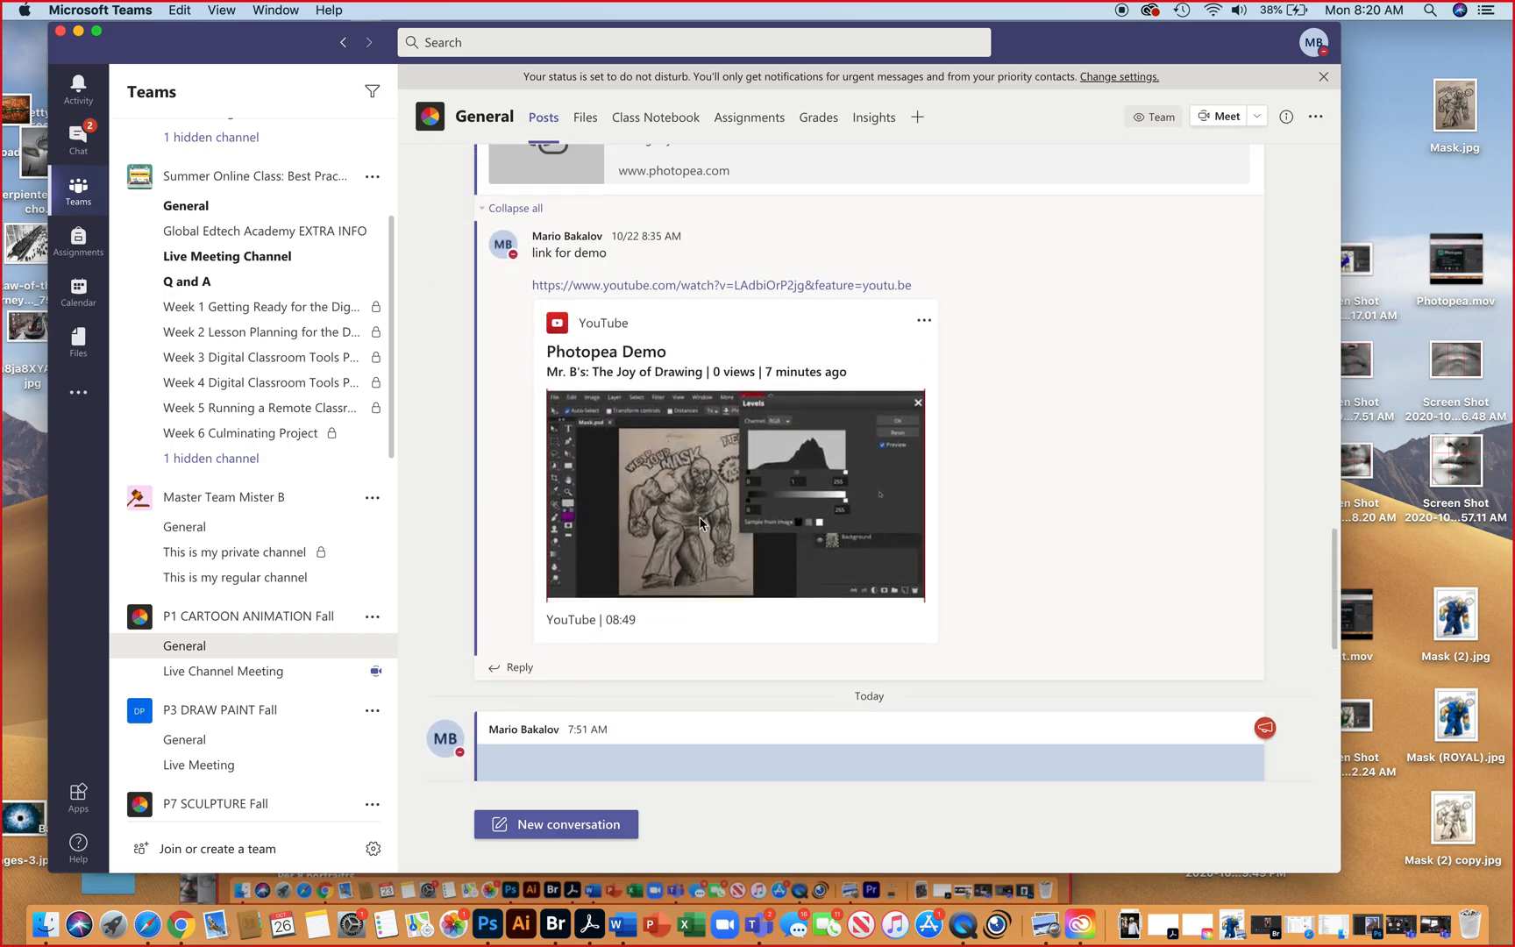
scroll(570, 499, "down", 8)
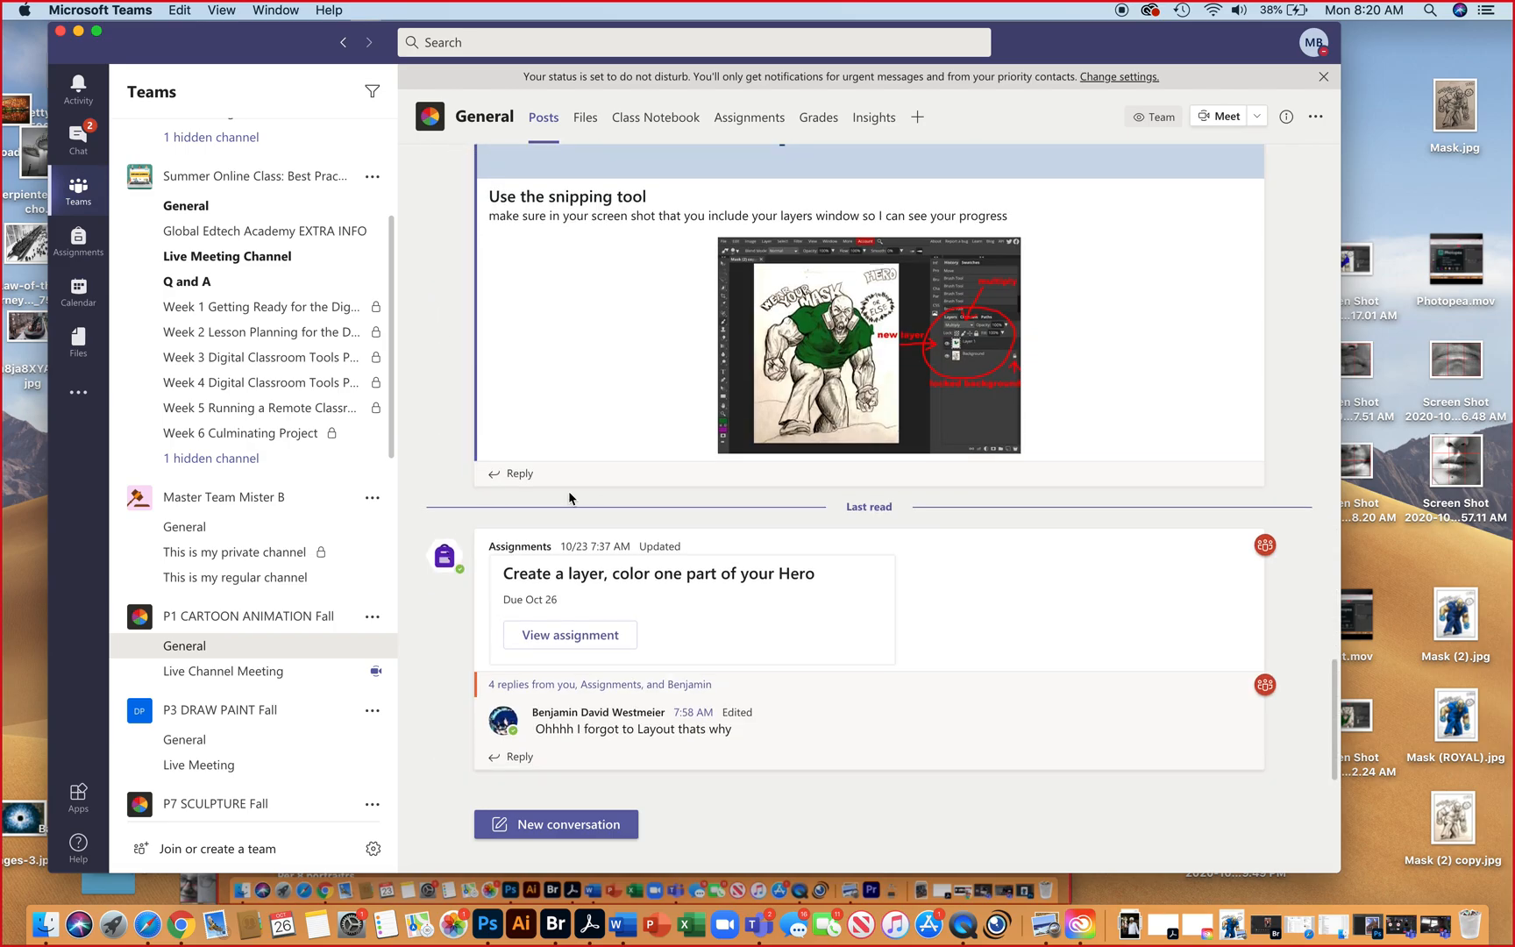
scroll(593, 498, "up", 8)
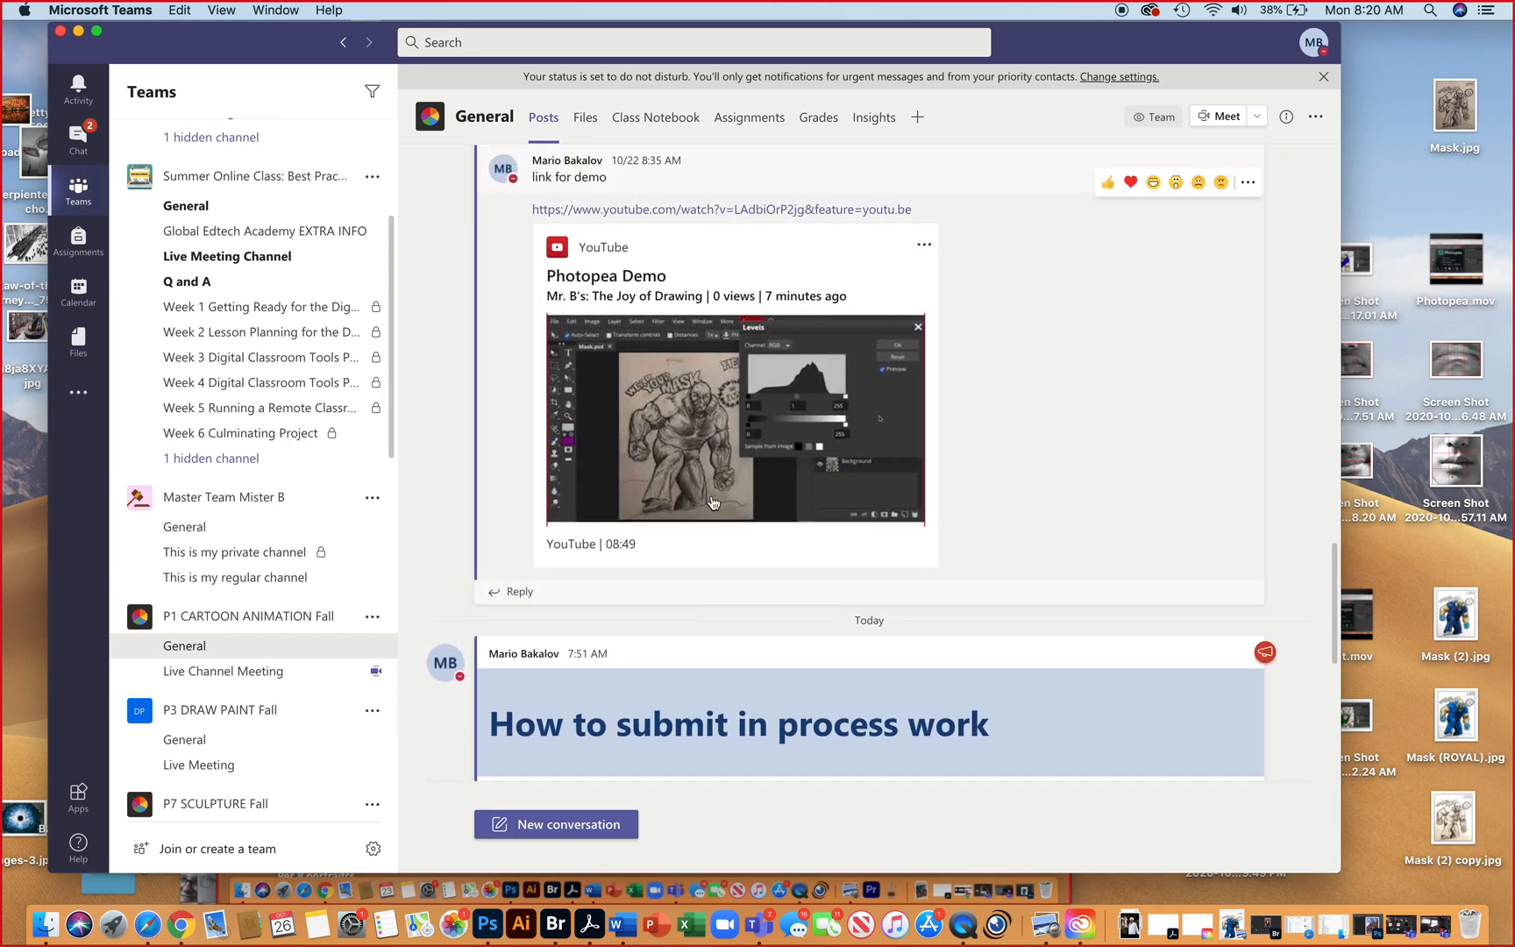
scroll(712, 503, "up", 6)
scroll(712, 503, "down", 4)
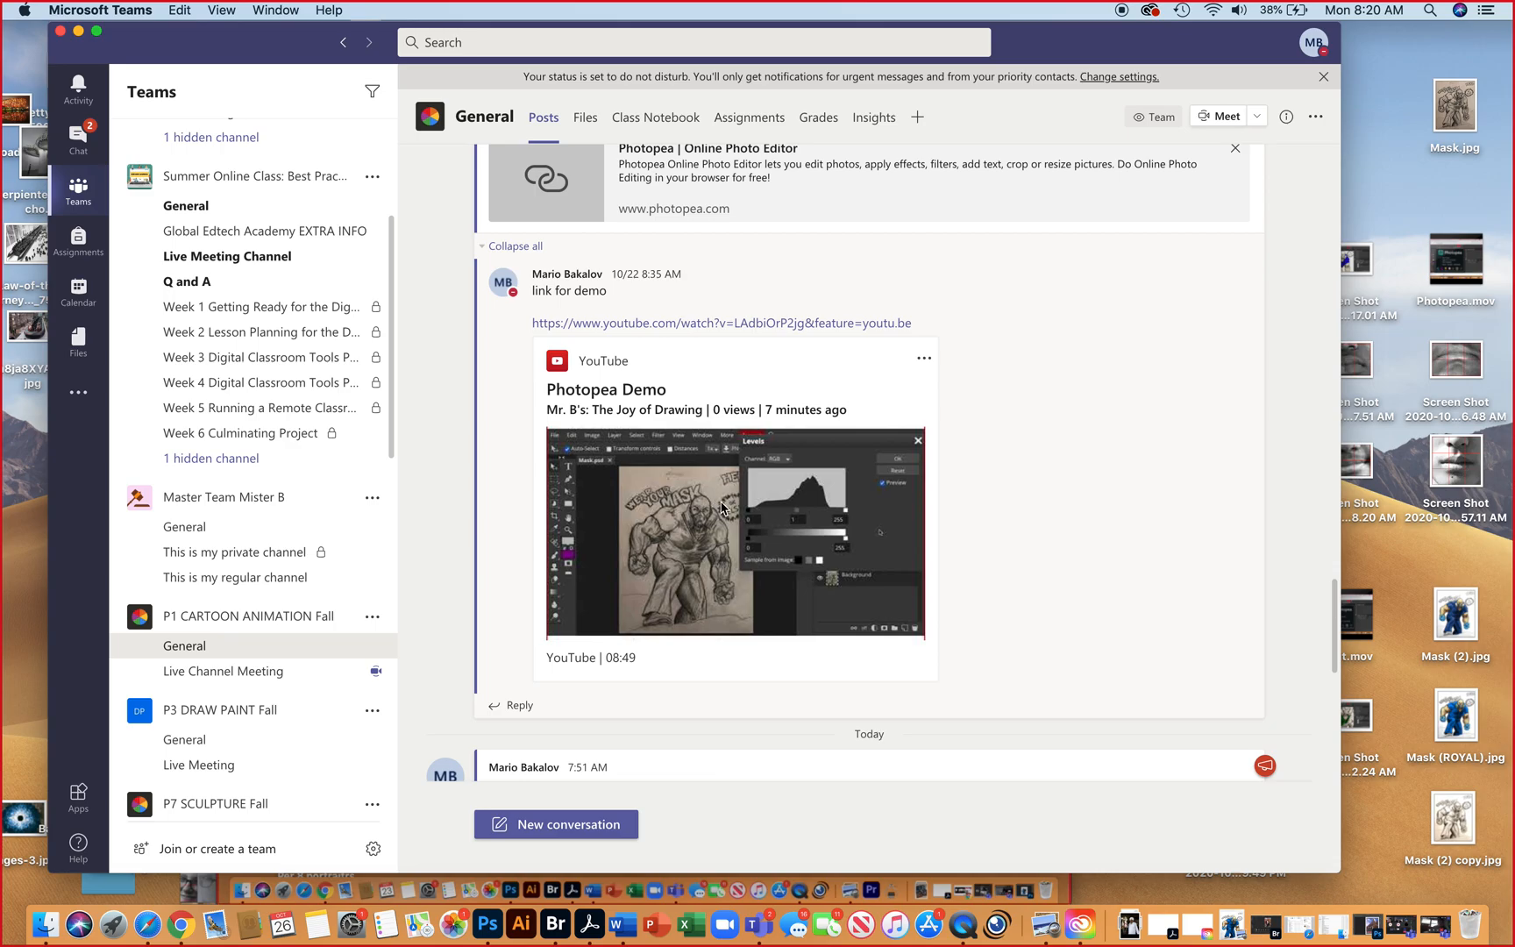